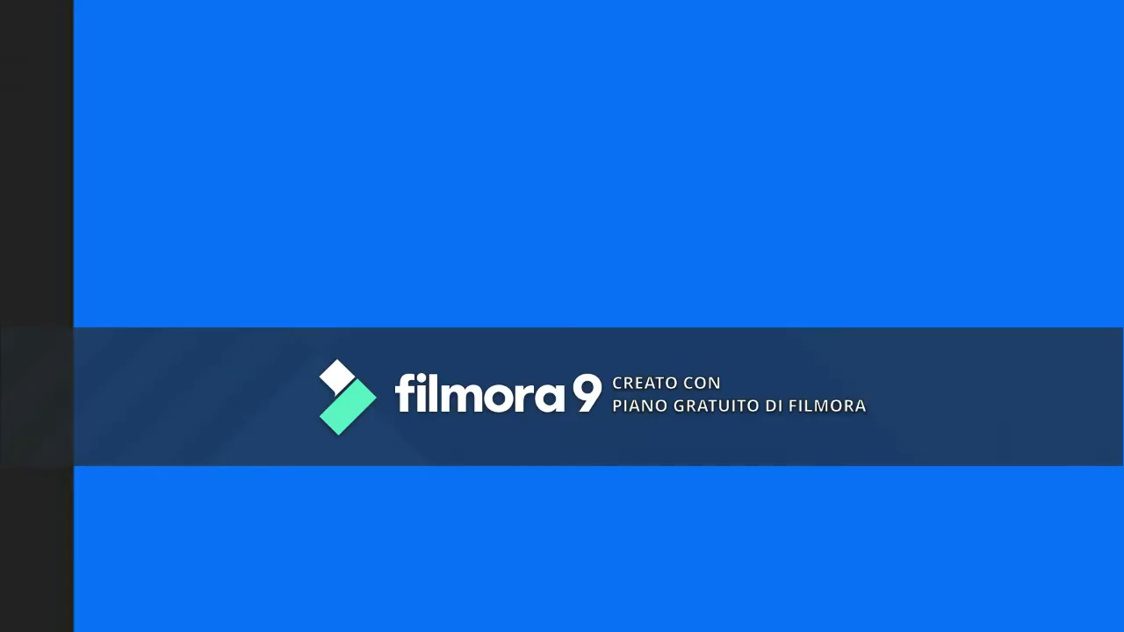
- Zoom the composition view out and back in, then activate the timeline
key("comma")
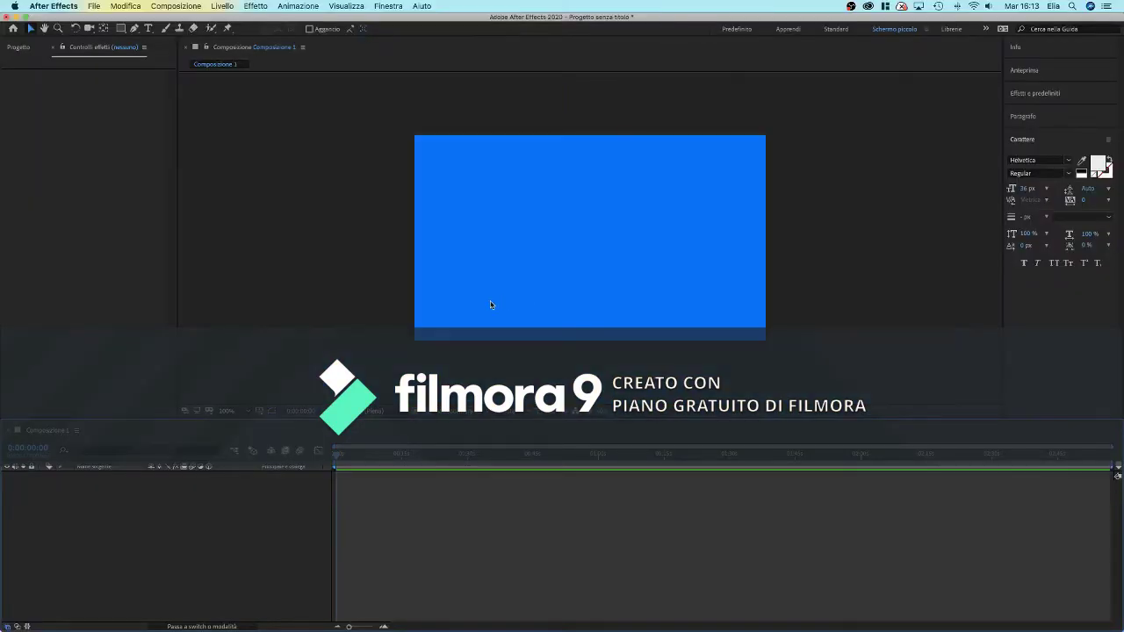
key("period")
key("comma")
key("period")
key("period")
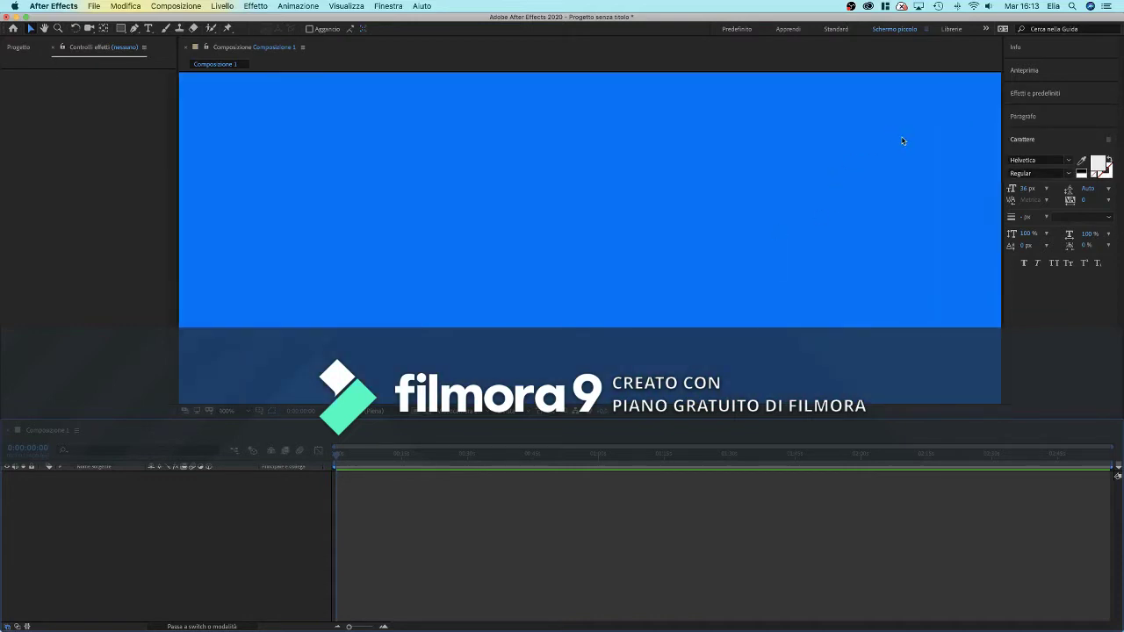
key("comma")
key("comma")
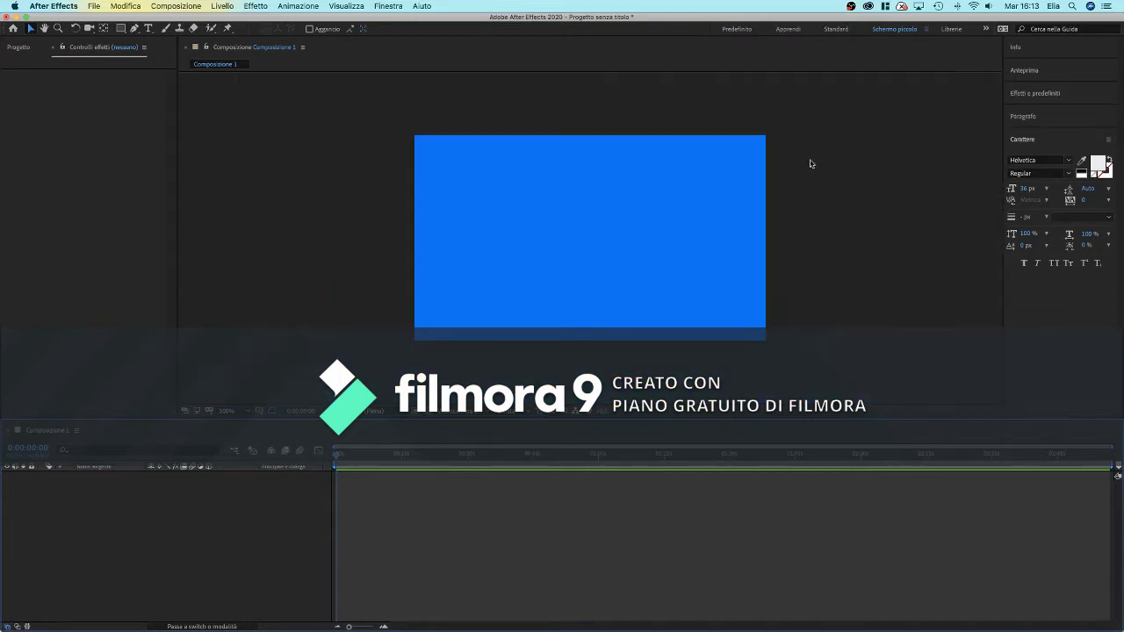
key("period")
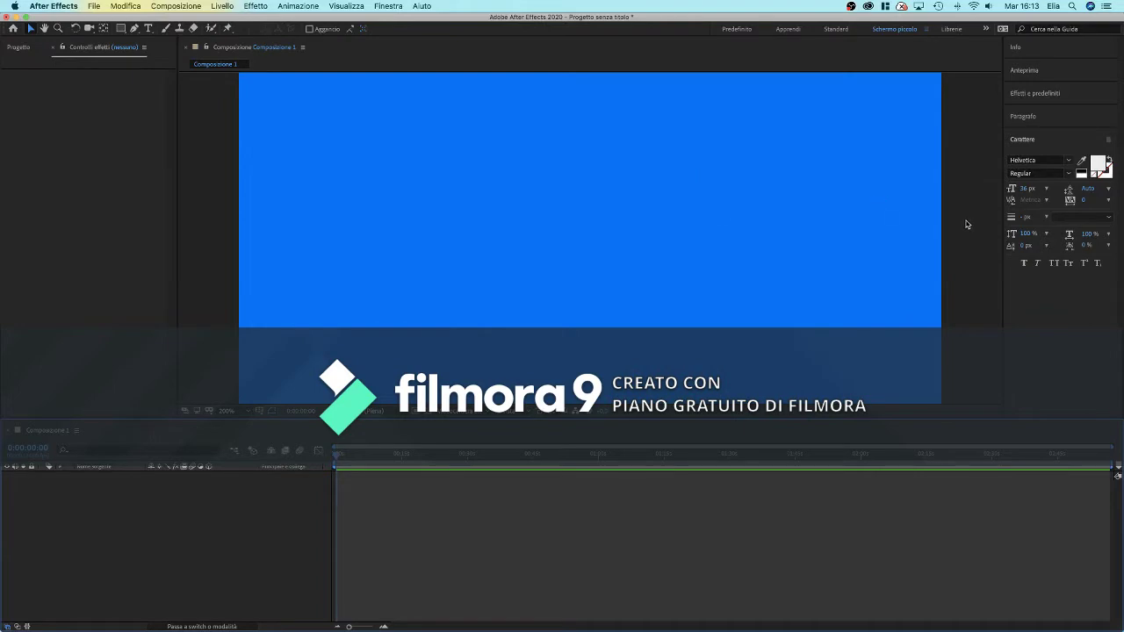
left_click(975, 230)
key("comma")
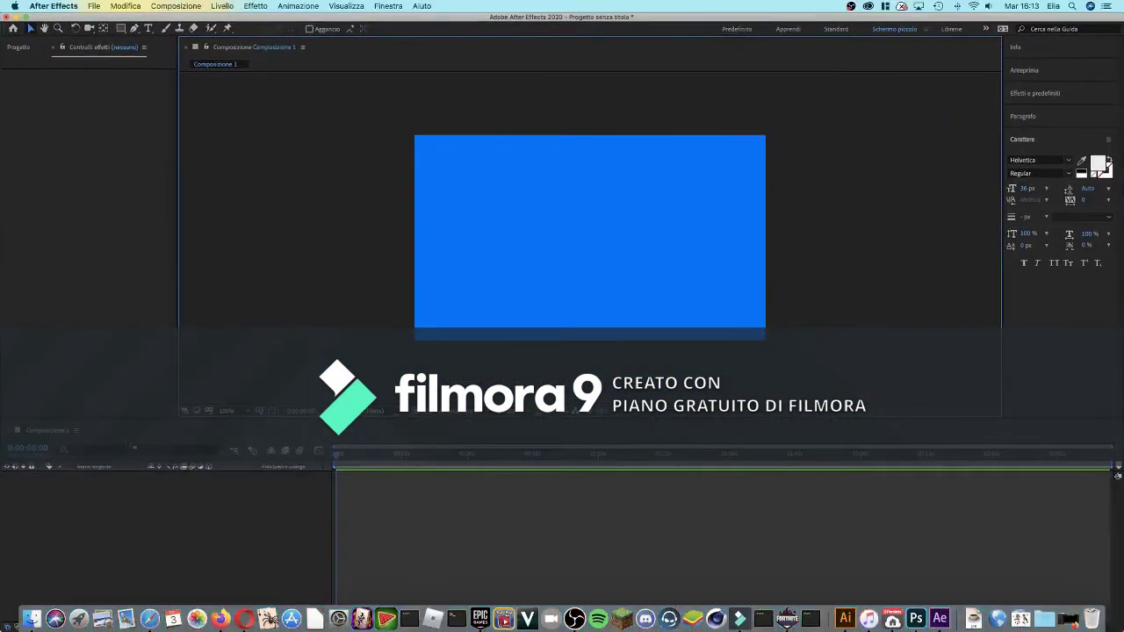
left_click(130, 503)
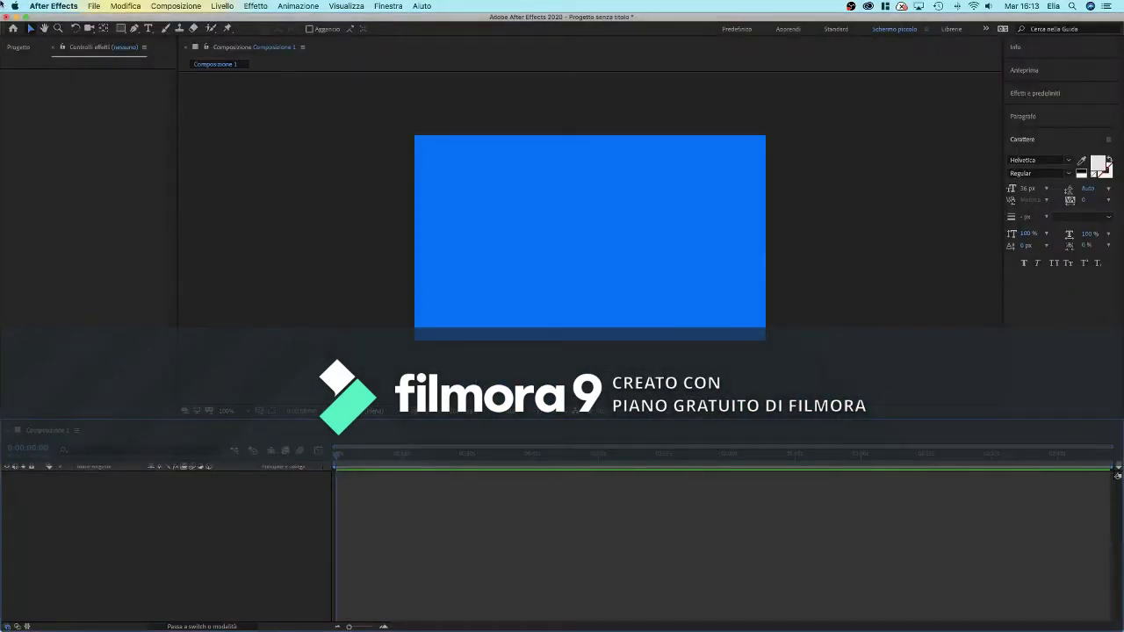
- Drag Valesco_Cloud_9.mp3 from the desktop into the timeline and restore After Effects full screen
mouse_move(13, 5)
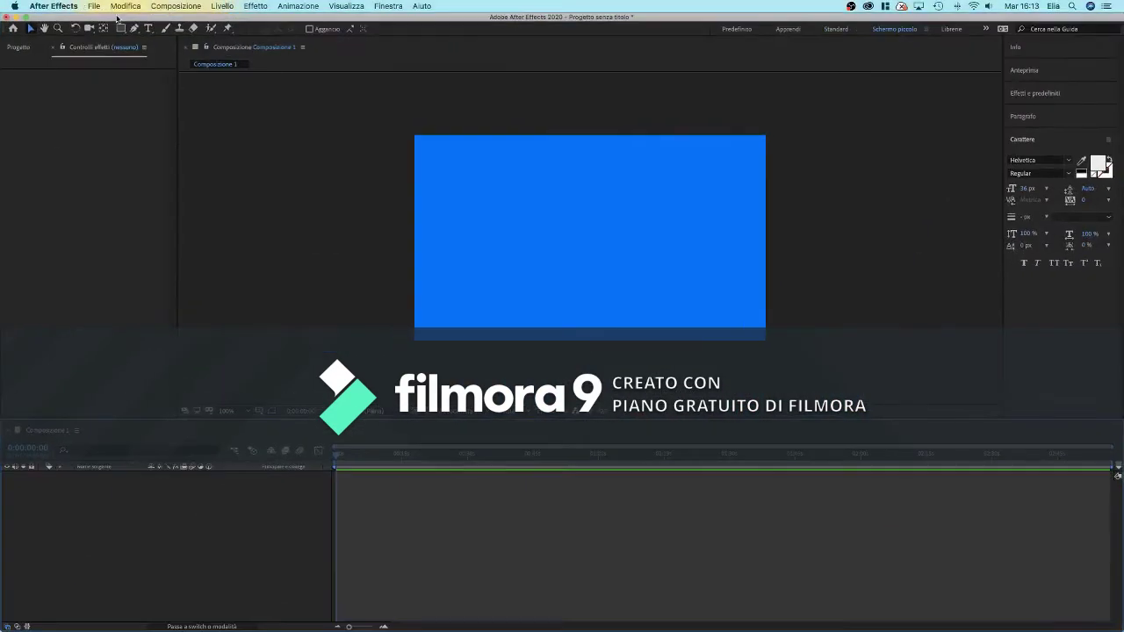
left_click_drag(116, 18, 421, 10)
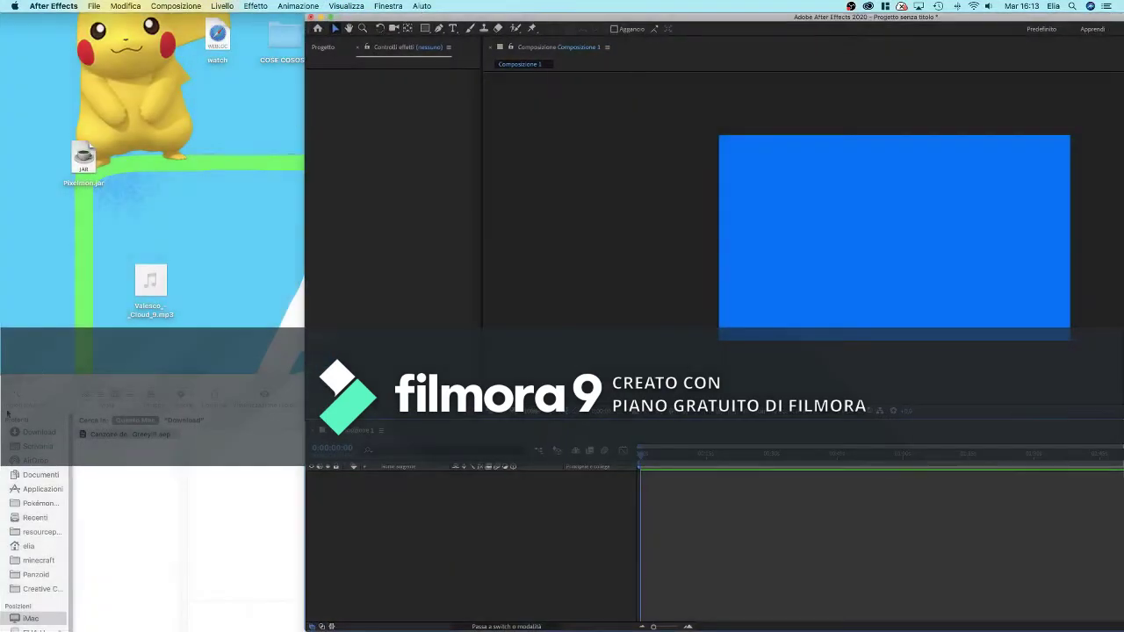
left_click(21, 386)
mouse_move(159, 277)
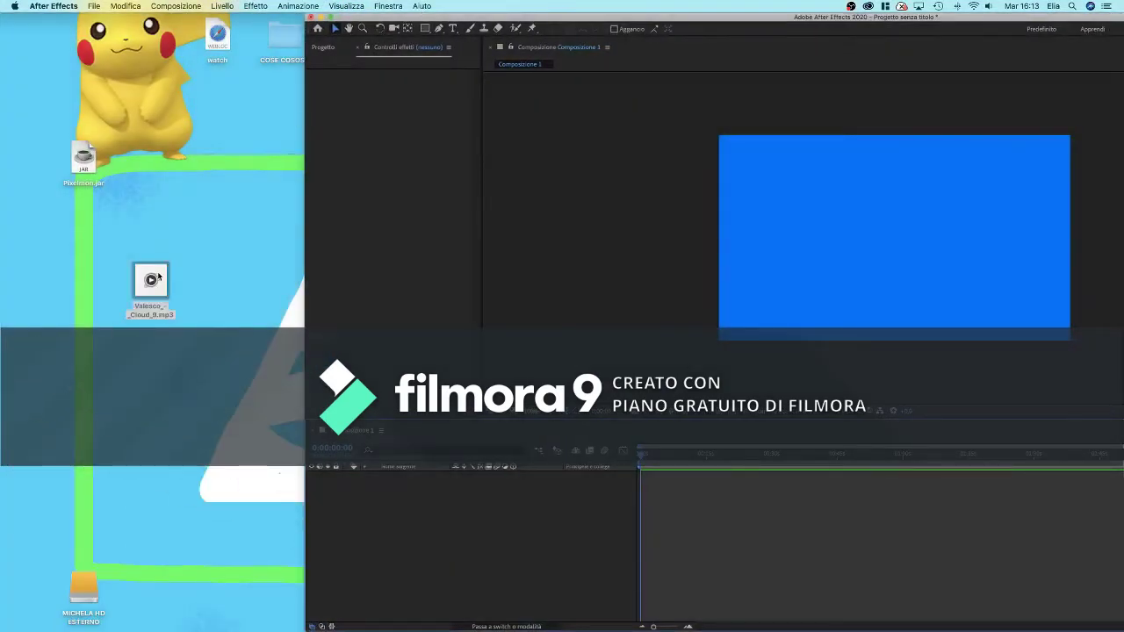
left_click_drag(151, 279, 489, 497)
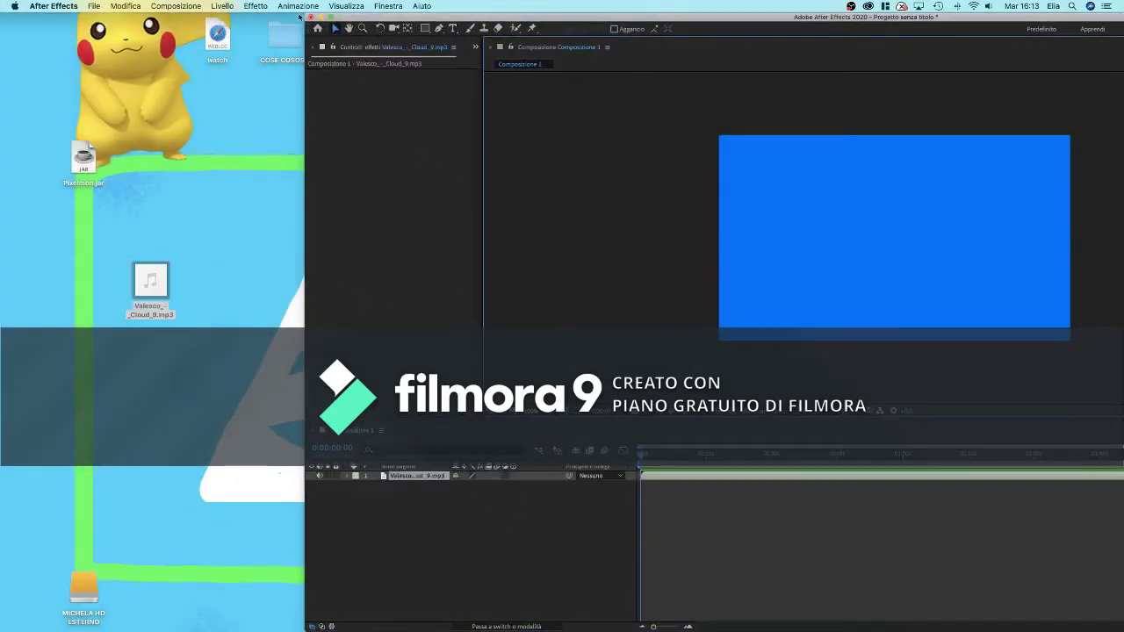
left_click(329, 17)
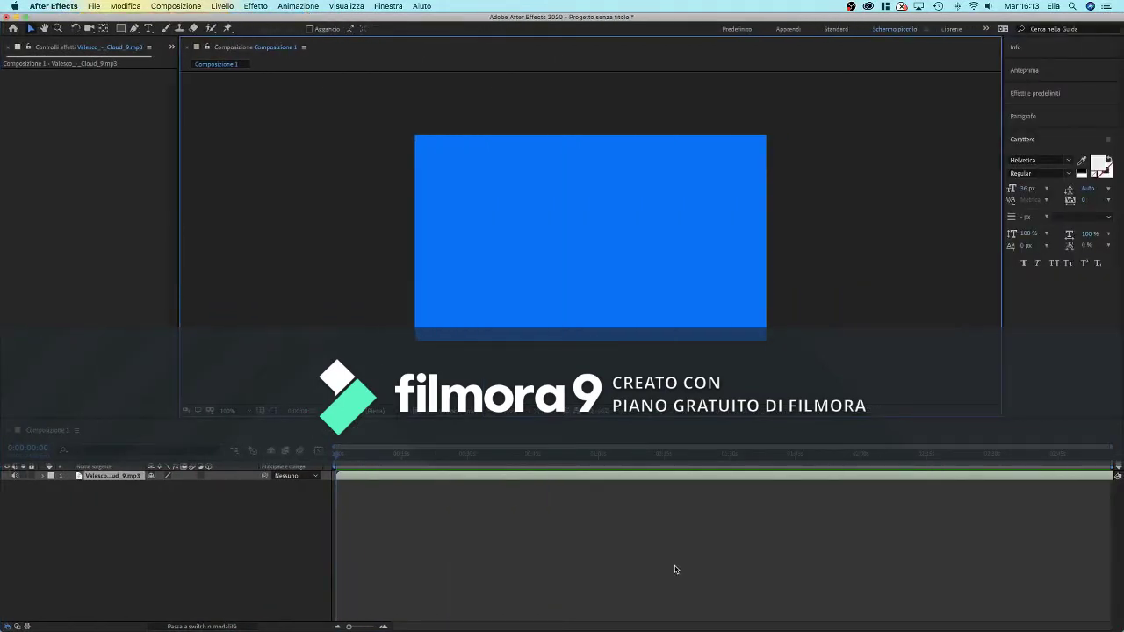
- Preview the music, close Composizione 1, and begin setting up a new composition's duration
key("space")
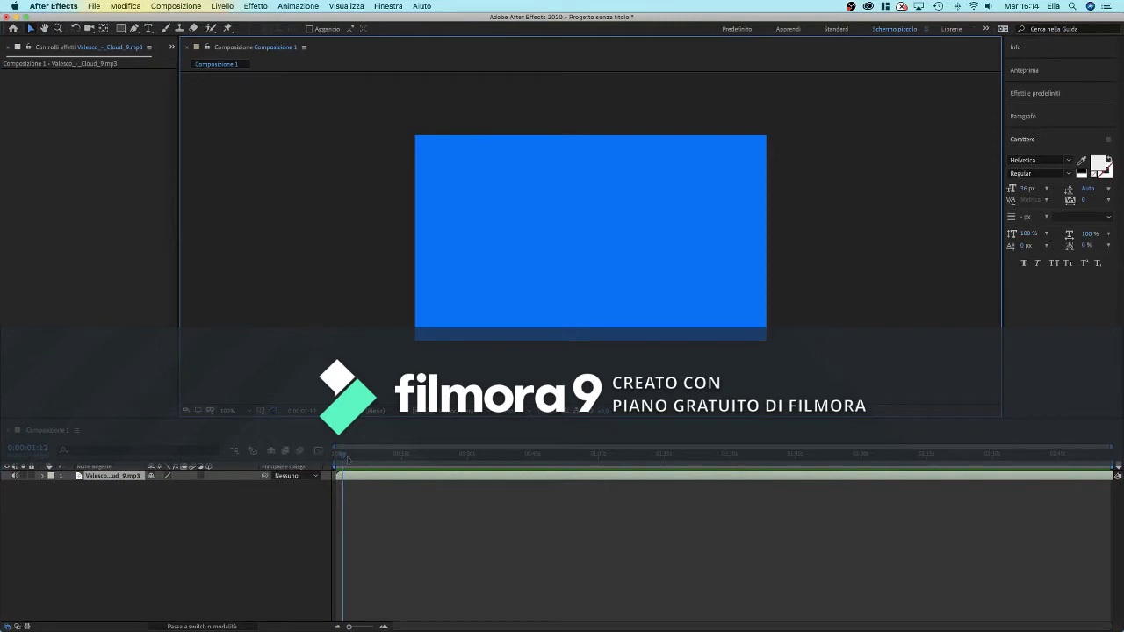
key("super+w")
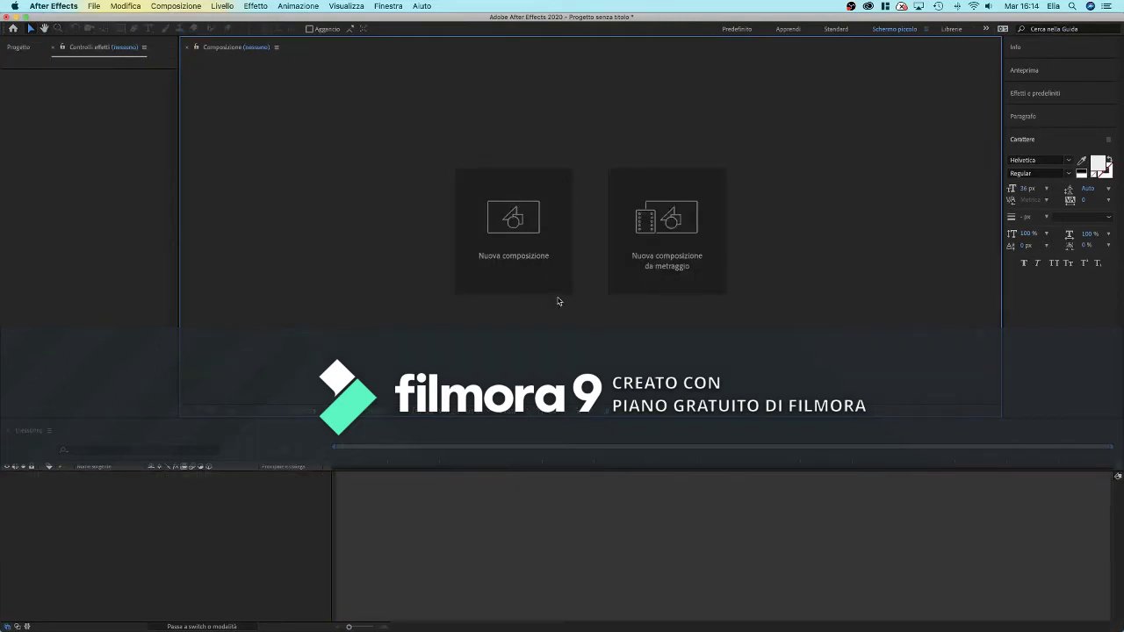
left_click(549, 272)
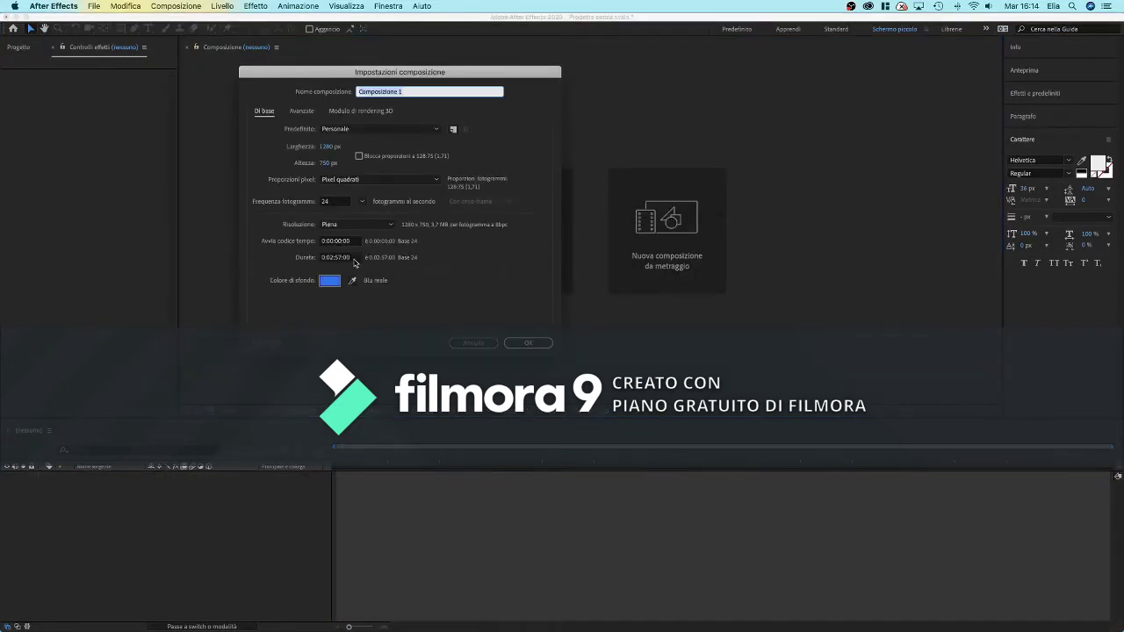
left_click(351, 260)
key("ctrl+Up")
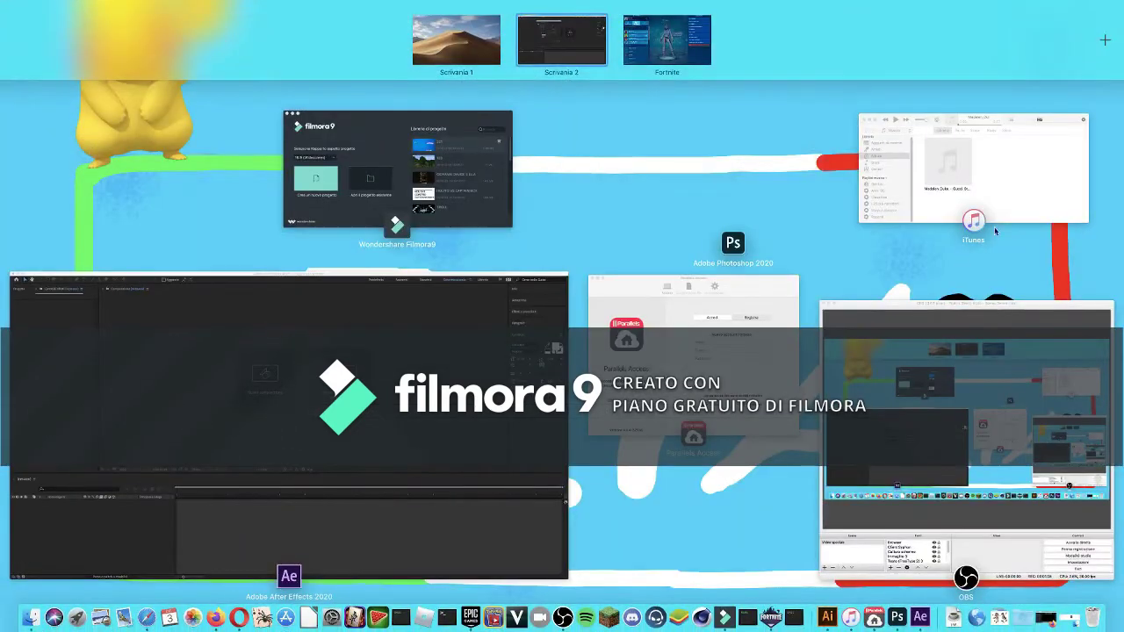
- In iTunes, stop the current song and play the searched album instead
left_click(994, 227)
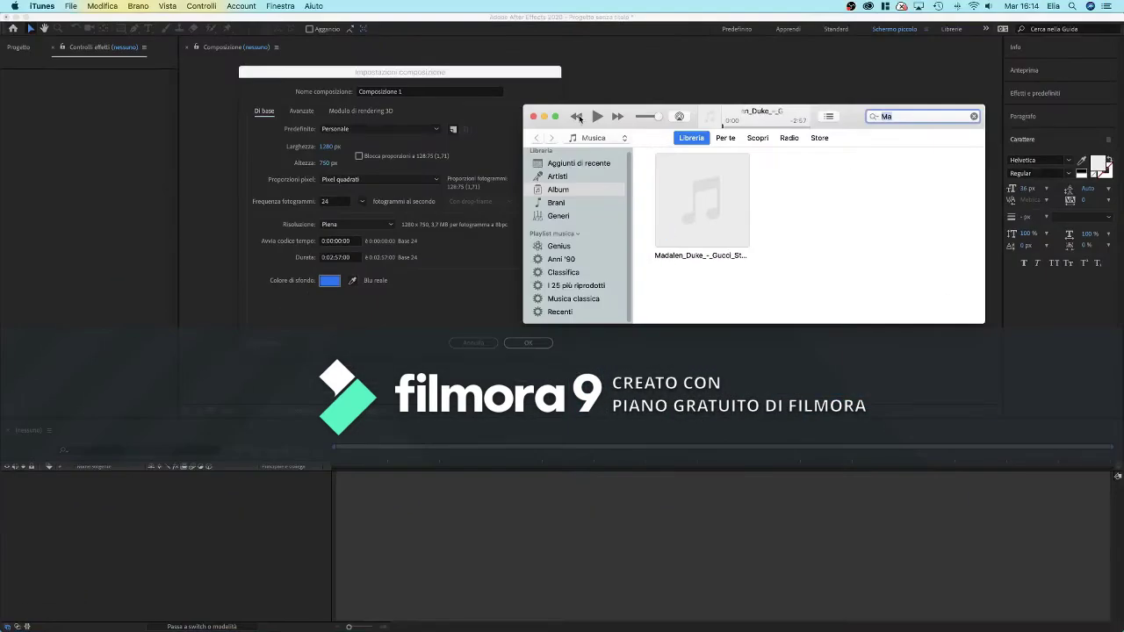
left_click(577, 117)
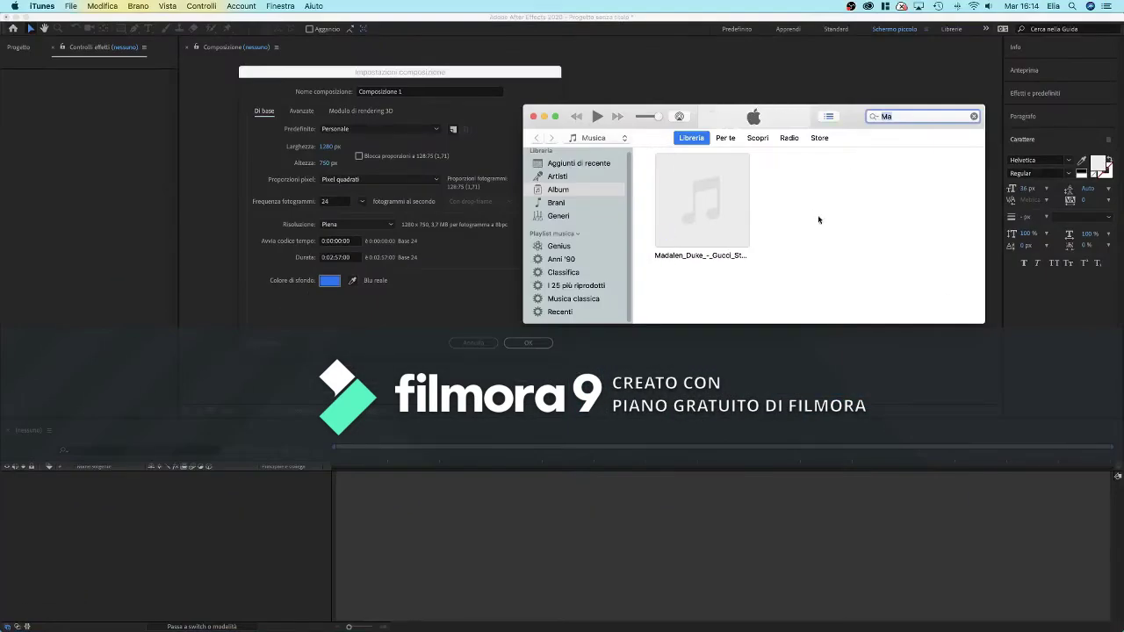
left_click(671, 233)
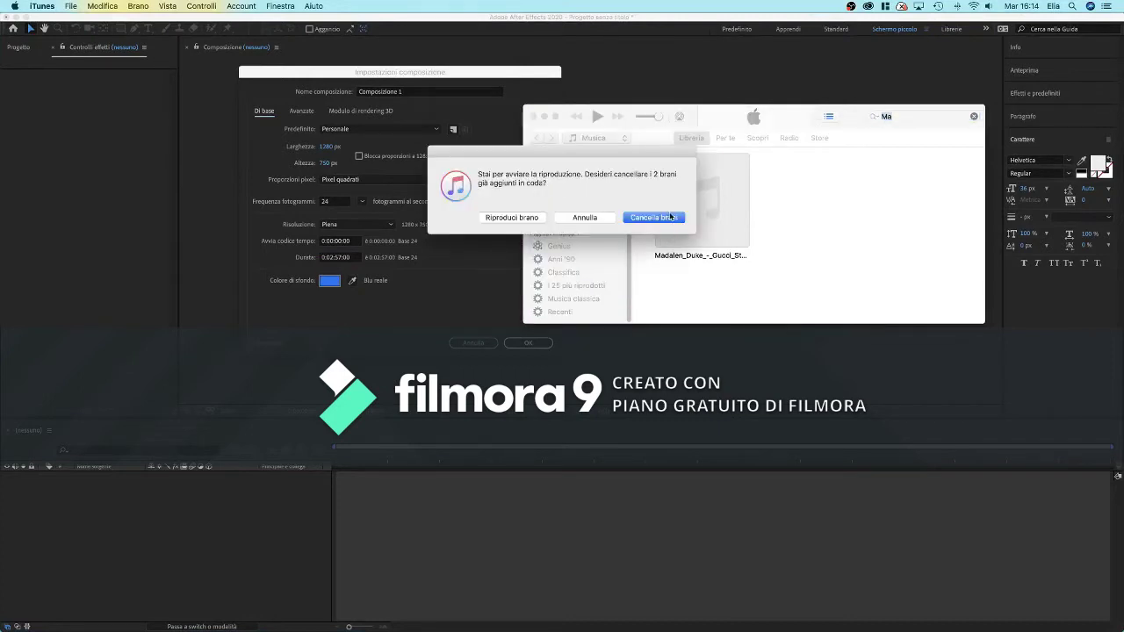
left_click(585, 217)
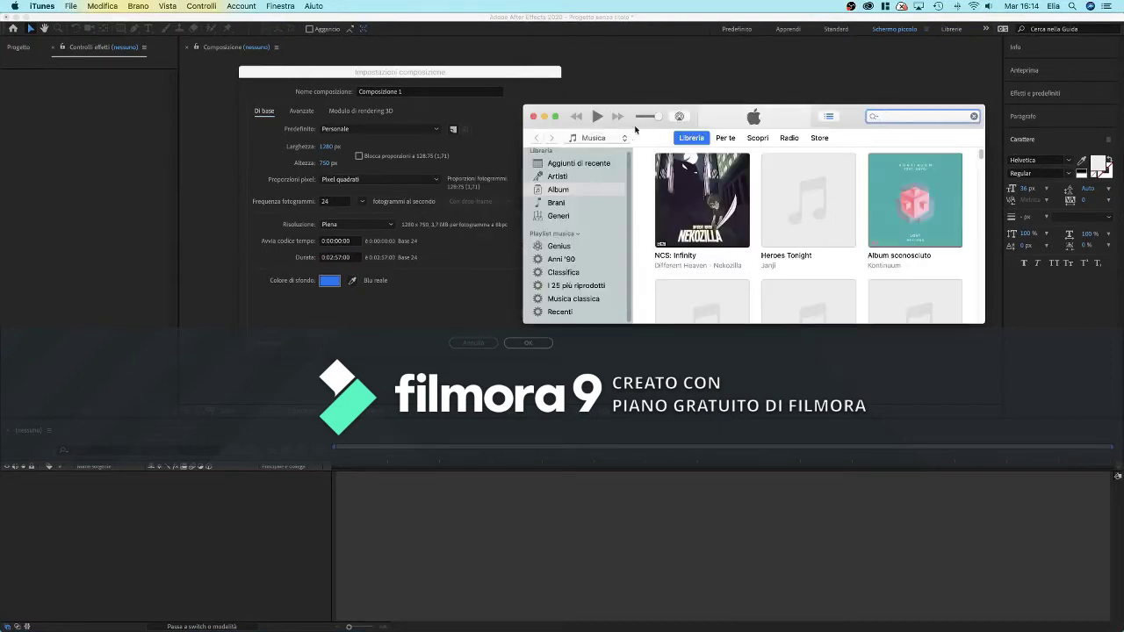
- Search iTunes for 'gucci' and drag the album's song toward the After Effects project
key("super+Tab")
key("ctrl+Up")
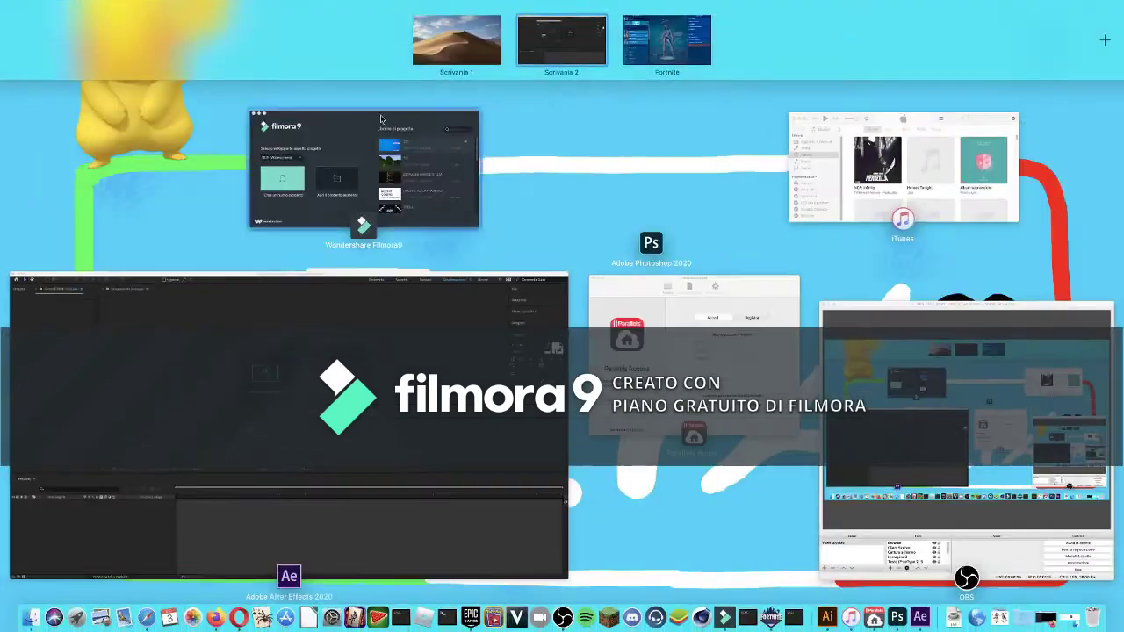
key("ctrl+Up")
key("ctrl+Up")
left_click(804, 193)
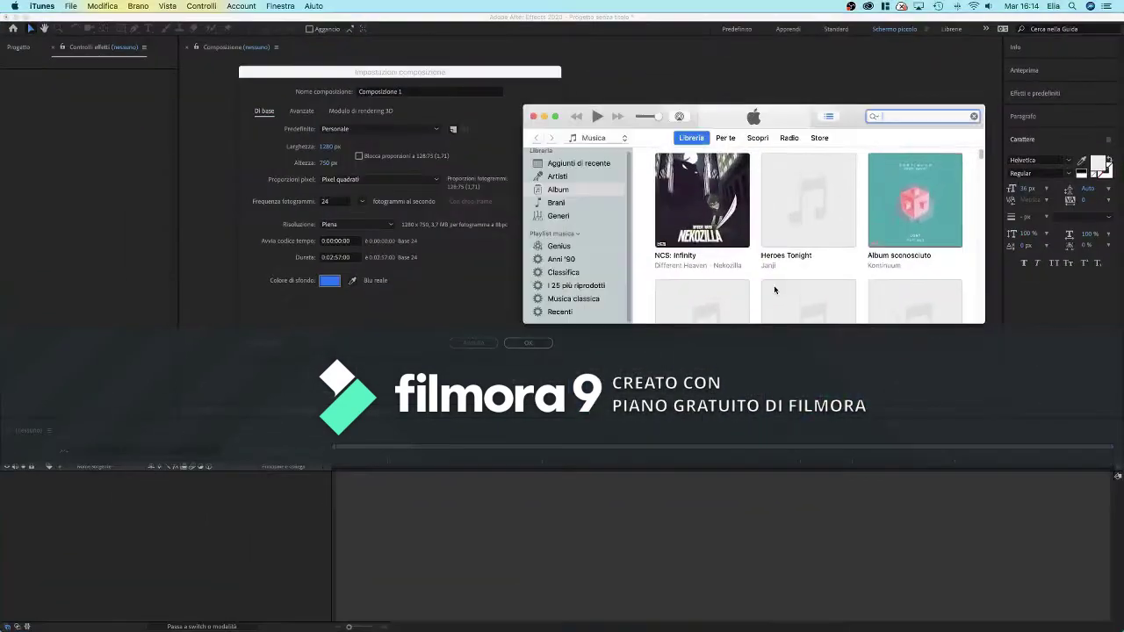
type("gucci")
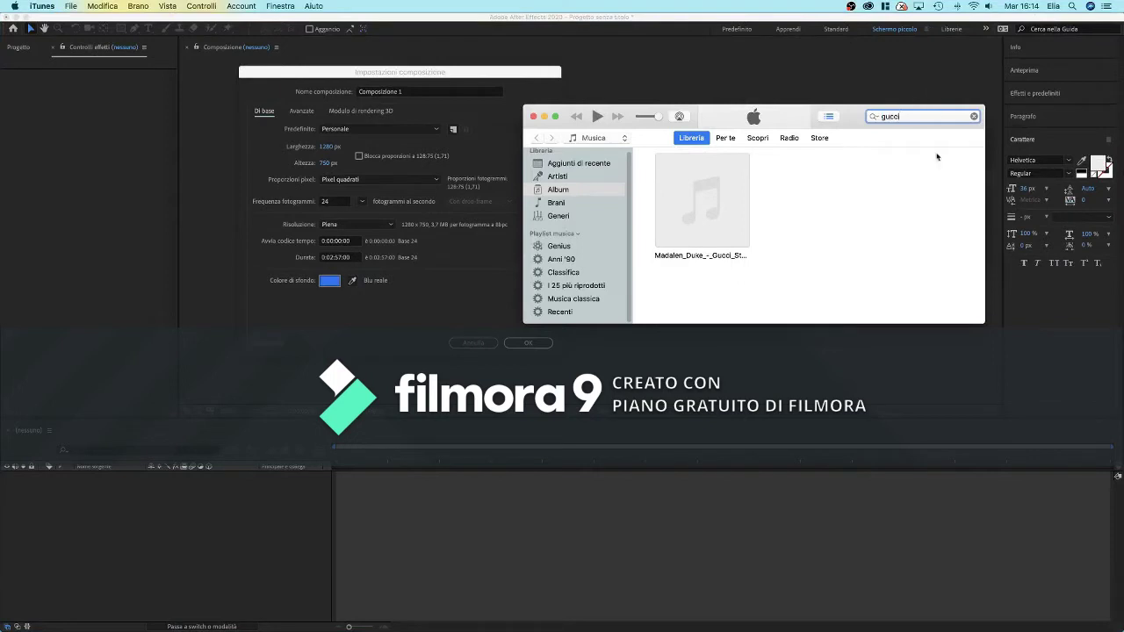
left_click(714, 198)
left_click_drag(702, 200, 262, 562)
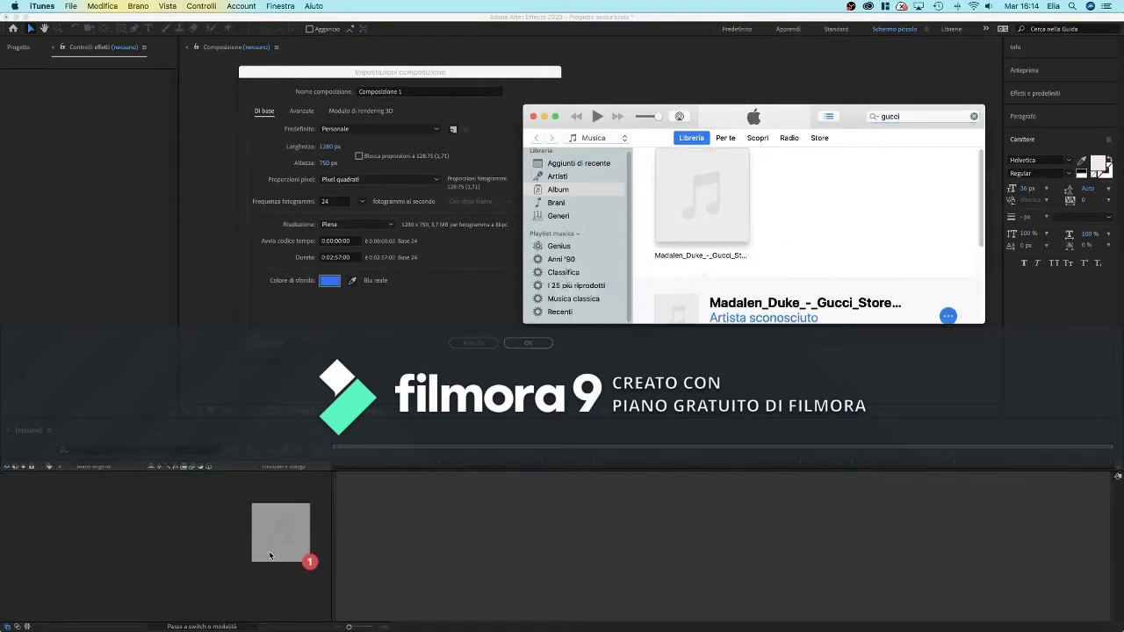
left_click_drag(698, 200, 171, 510)
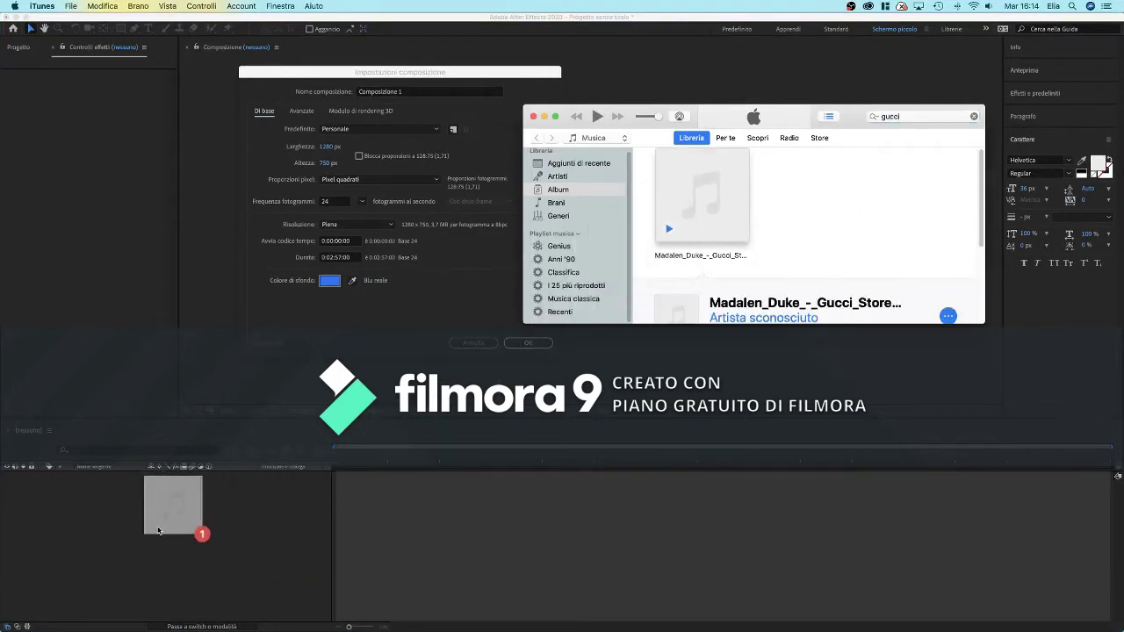
- Confirm the new composition settings and drop the Gucci Store track onto the timeline
left_click(525, 344)
left_click(524, 343)
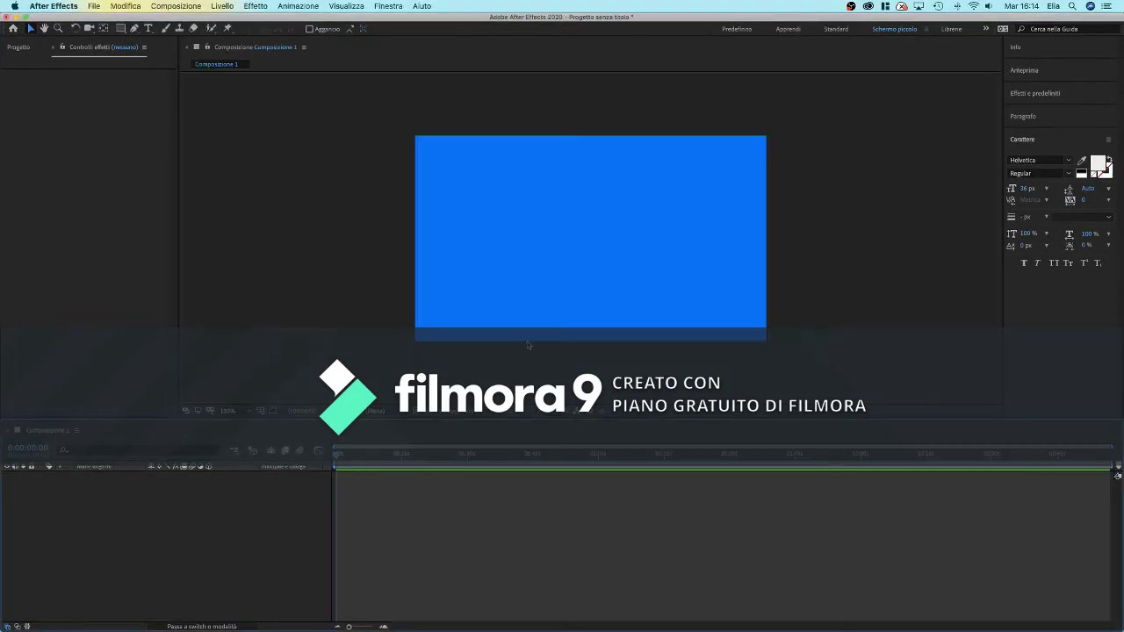
key("ctrl+Up")
left_click(835, 188)
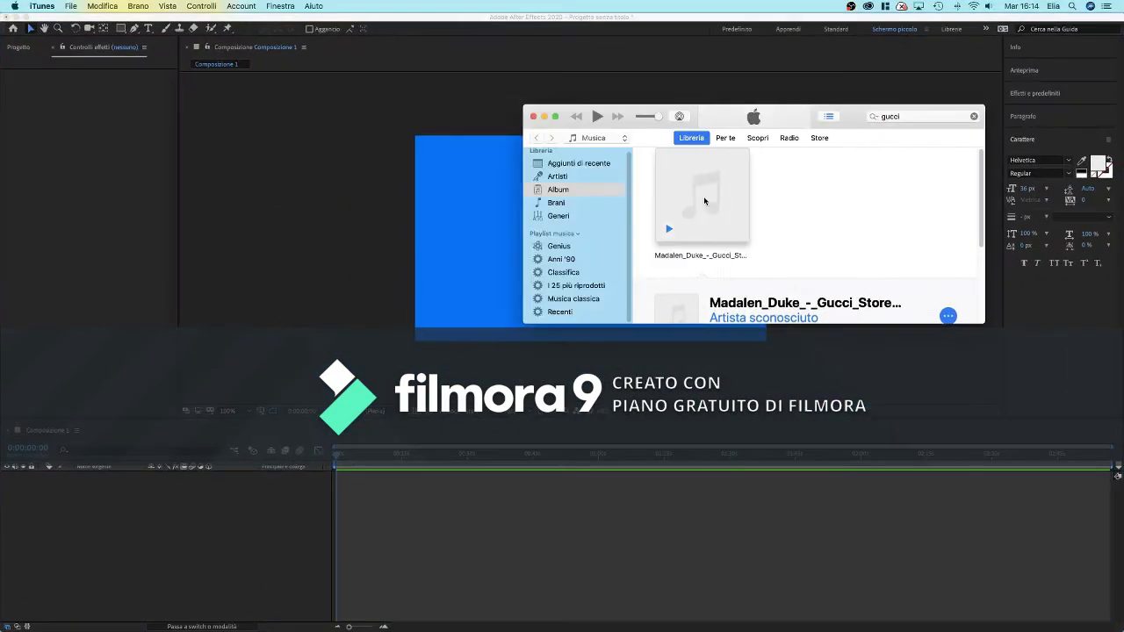
mouse_move(705, 201)
left_mouse_down()
mouse_move(104, 611)
mouse_move(223, 523)
left_mouse_up()
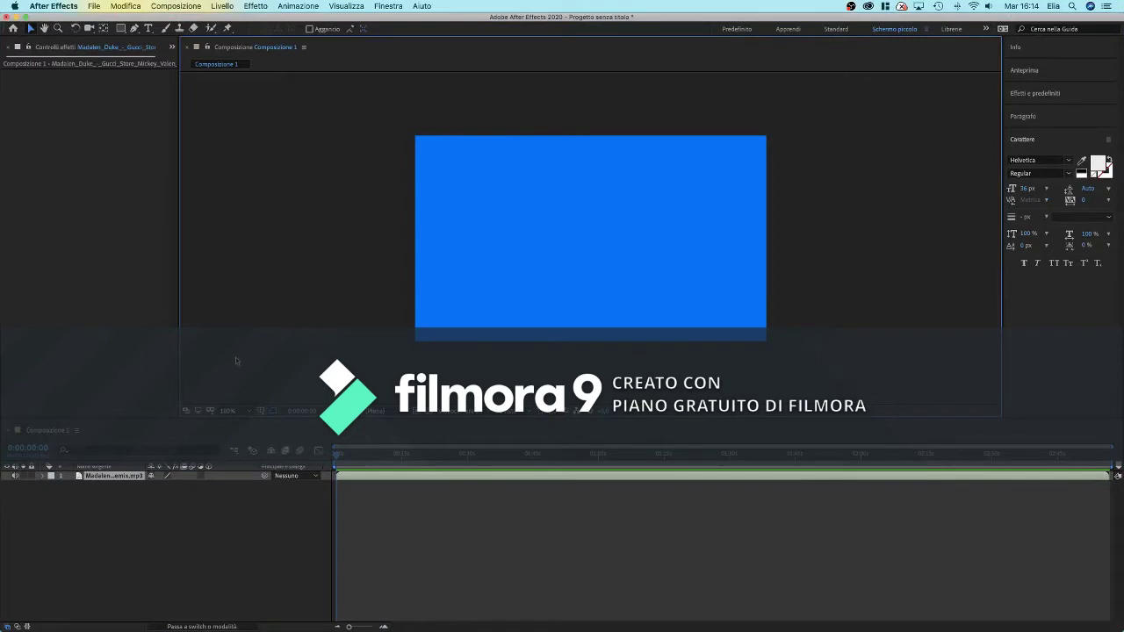
- Preview the composition with the music, then expand the Anteprima and Effetti e predefiniti panels
key("space")
key("space")
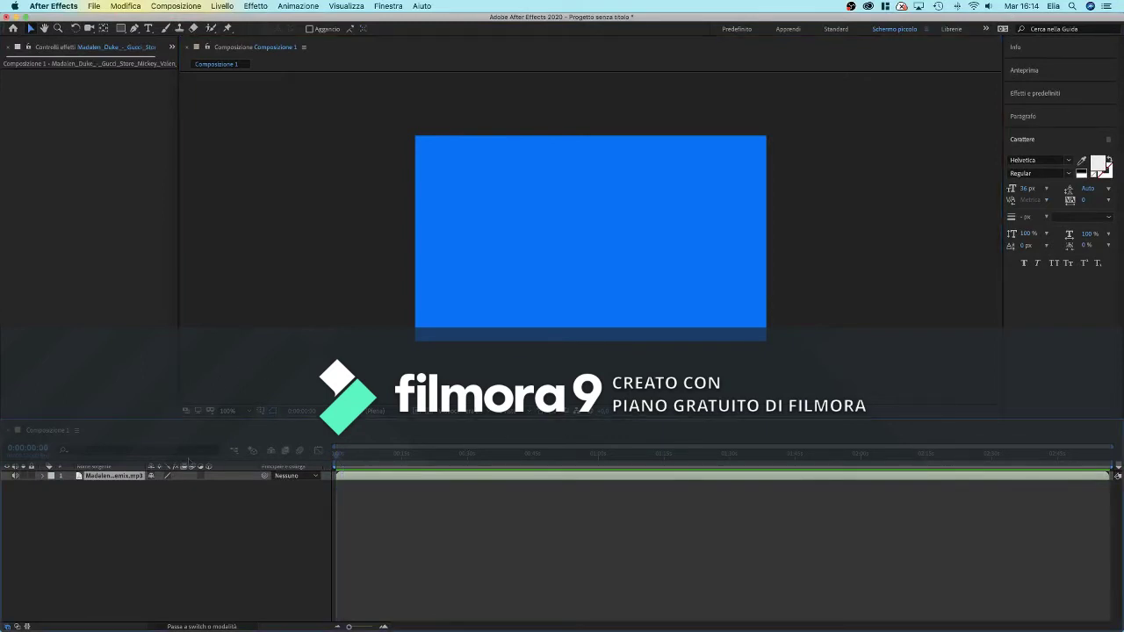
key("ctrl+Up")
left_click(463, 225)
left_click(1043, 95)
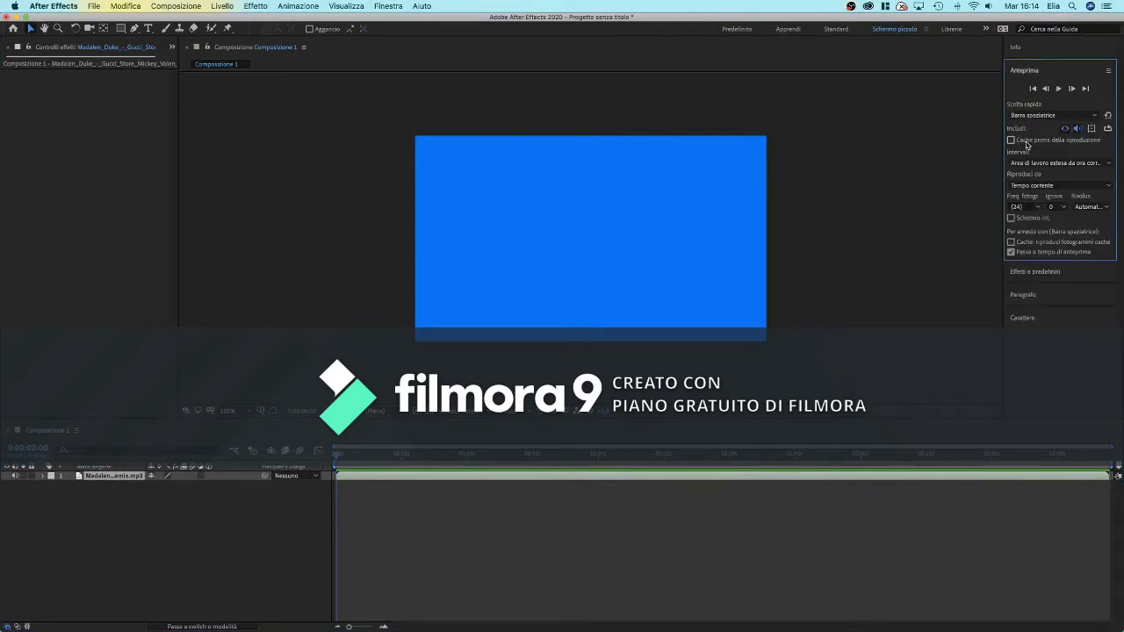
left_click(1044, 270)
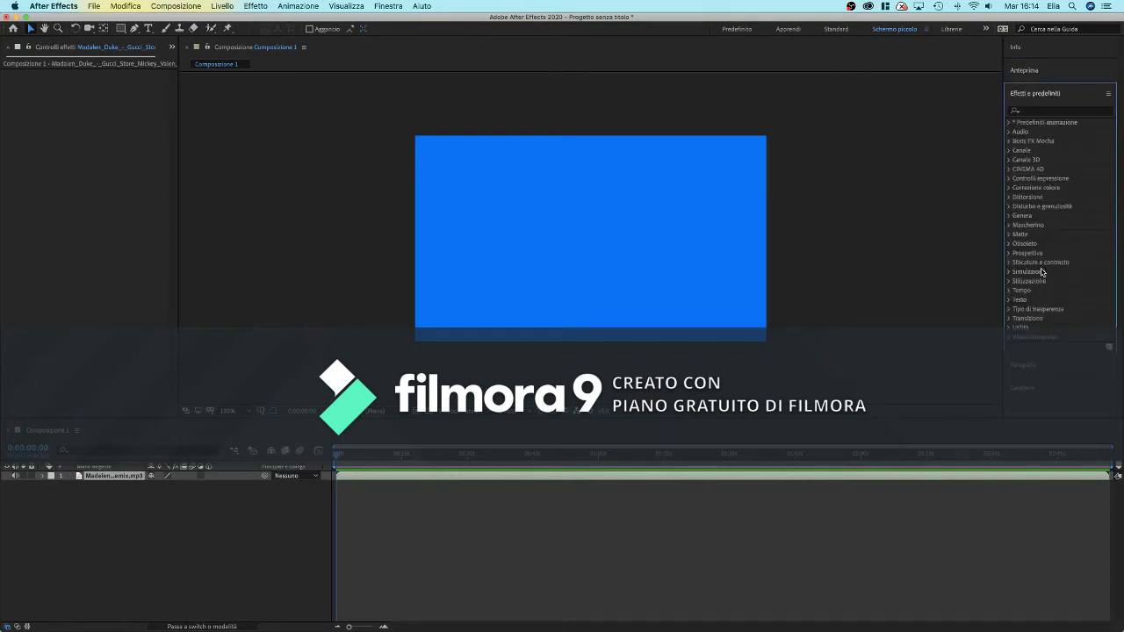
- Create a black 1280×750 solid via the timeline's Nuovo > Tinta unita menu
right_click(150, 507)
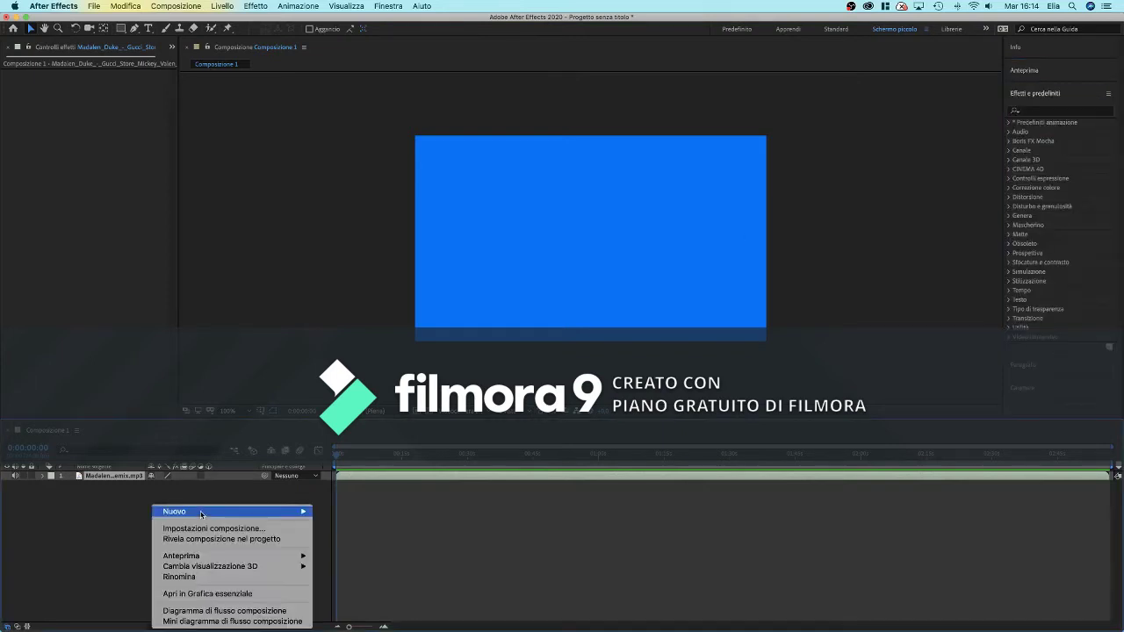
mouse_move(203, 515)
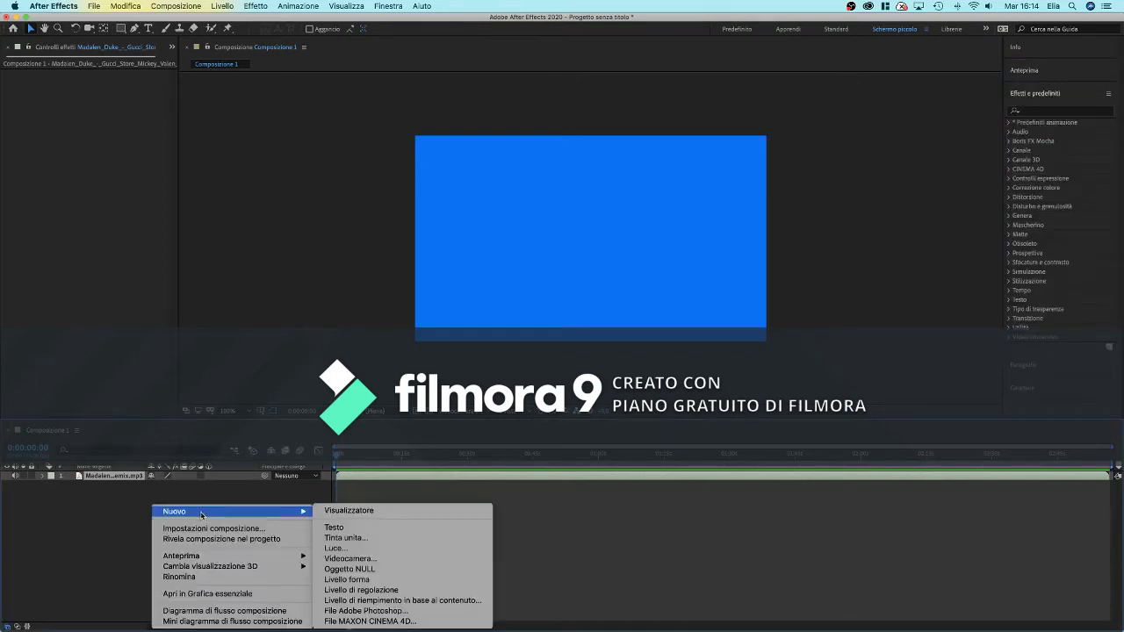
left_click(378, 538)
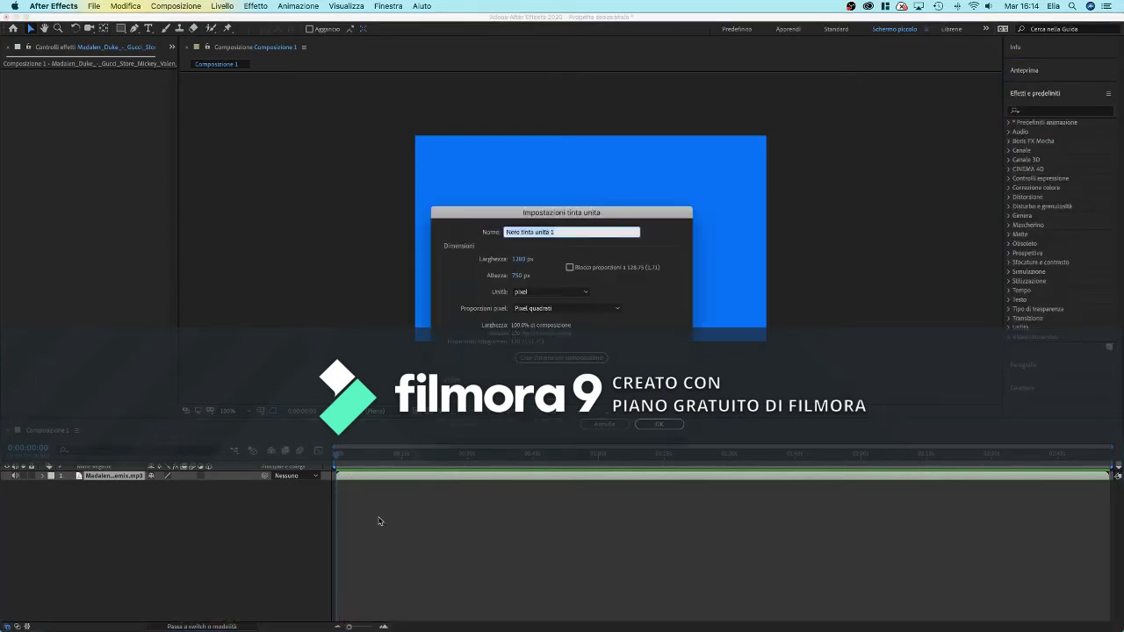
left_click(658, 426)
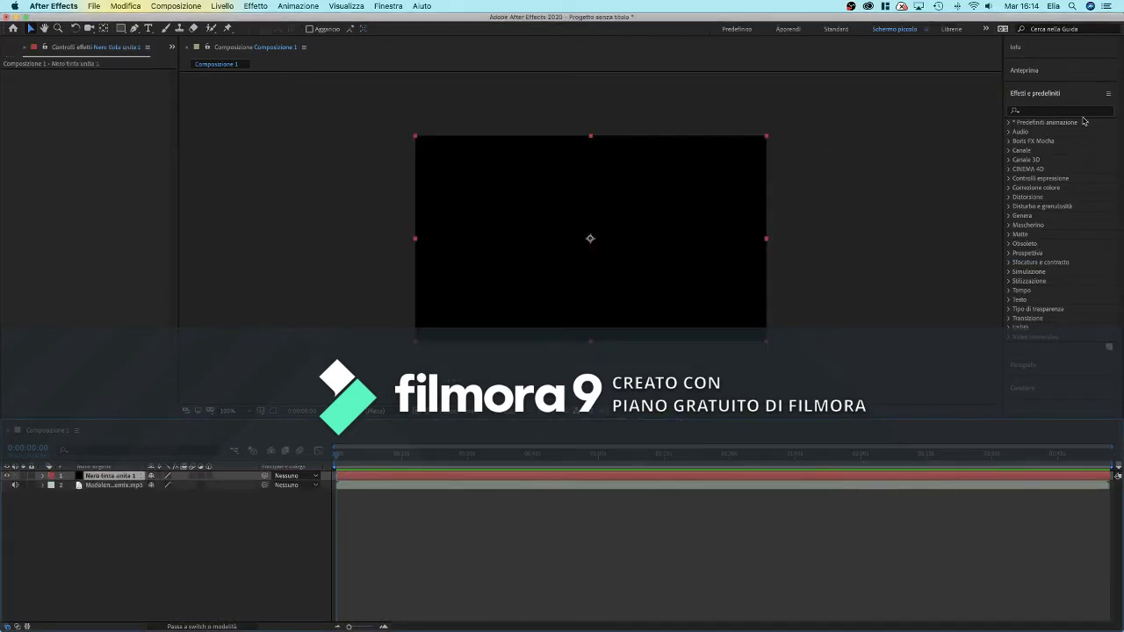
- Search effects for 'audio', drag Spettro audio onto the solid, then zoom in and preview
left_click(1056, 111)
type("au")
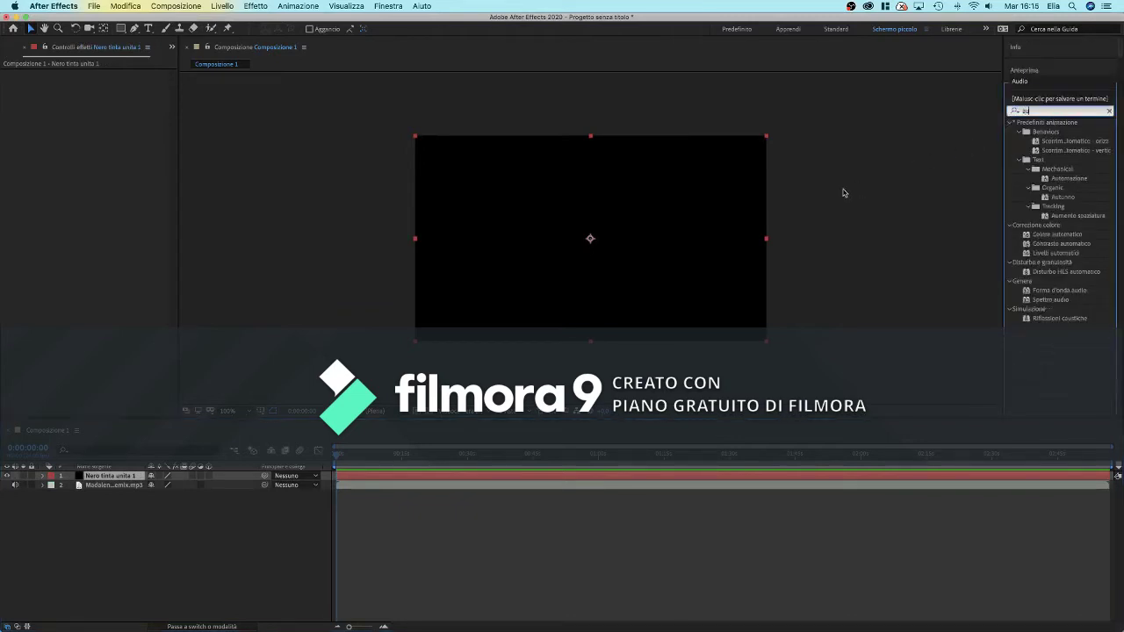
type("dio")
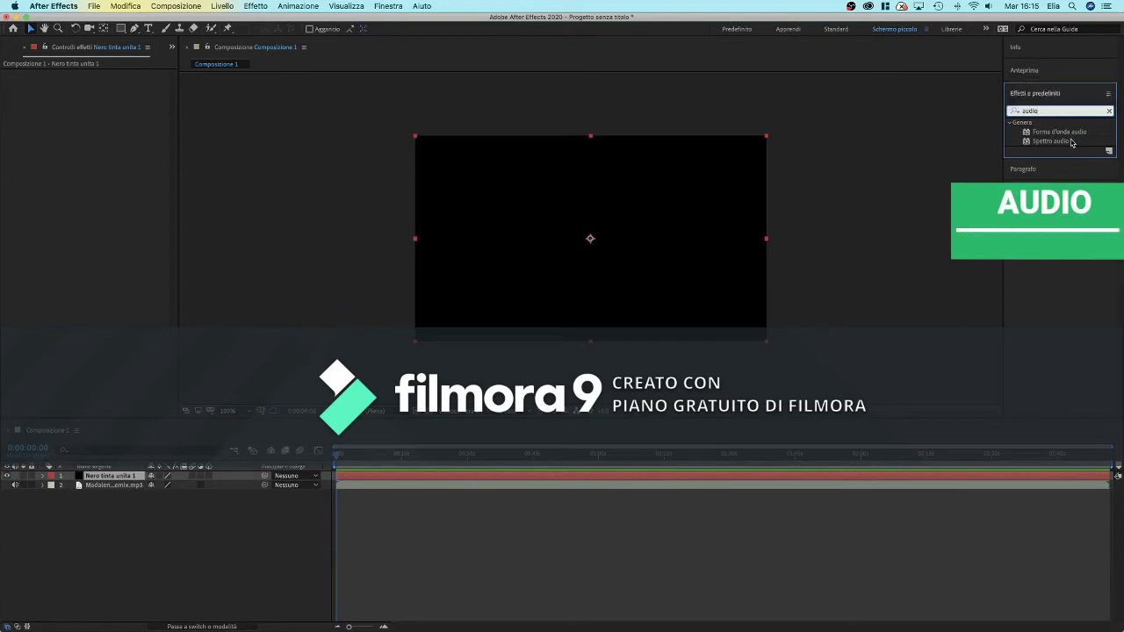
left_click_drag(1071, 143, 160, 476)
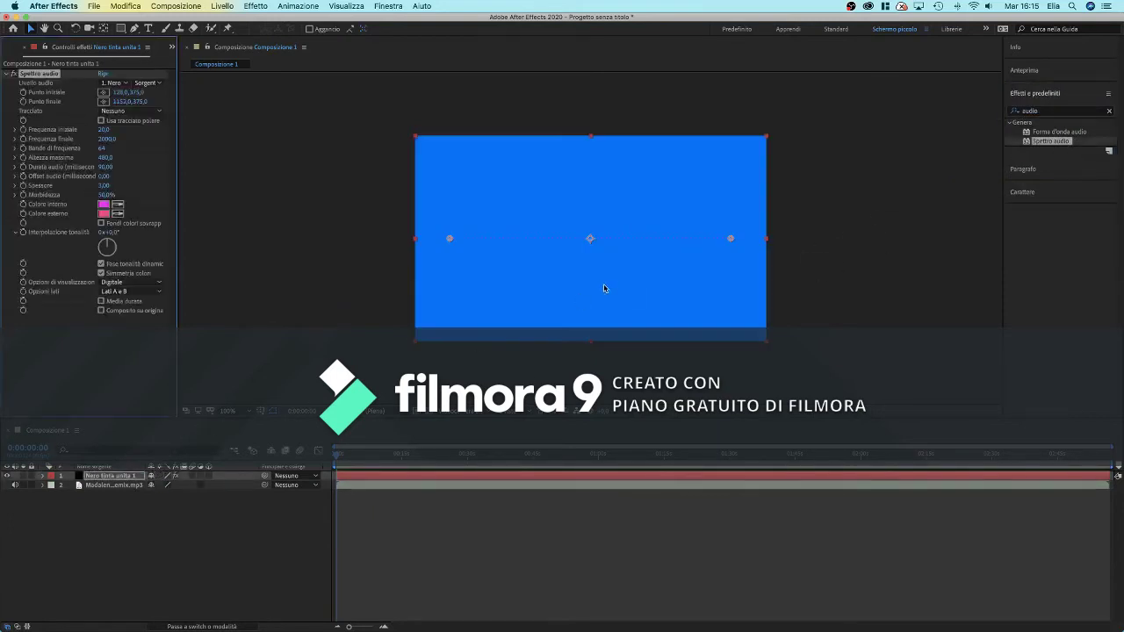
key("period")
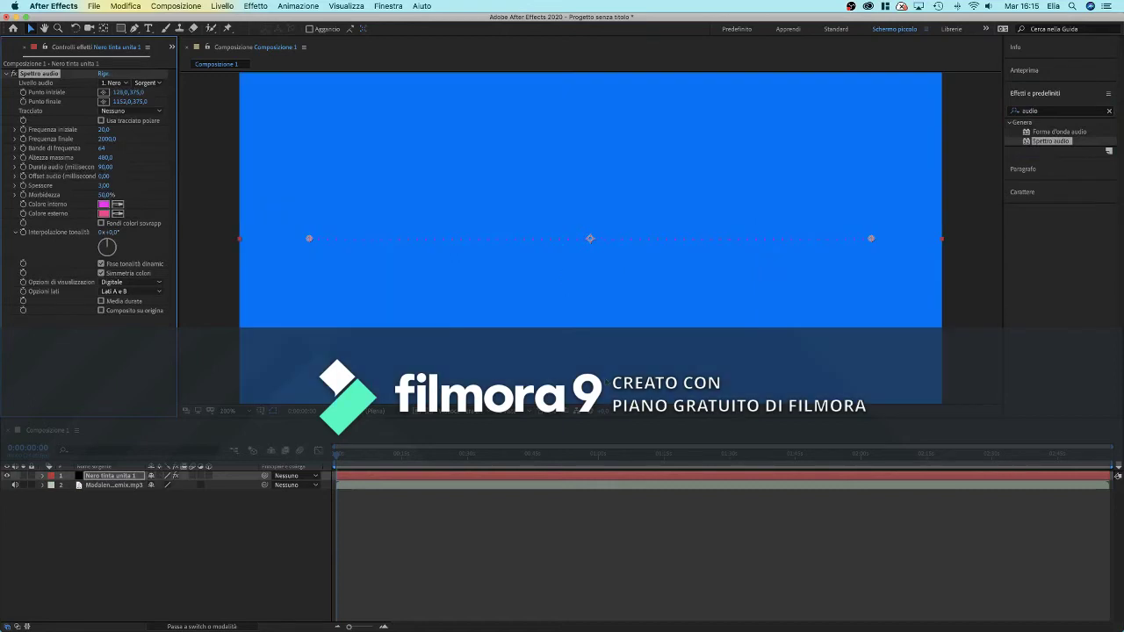
key("space")
key("space")
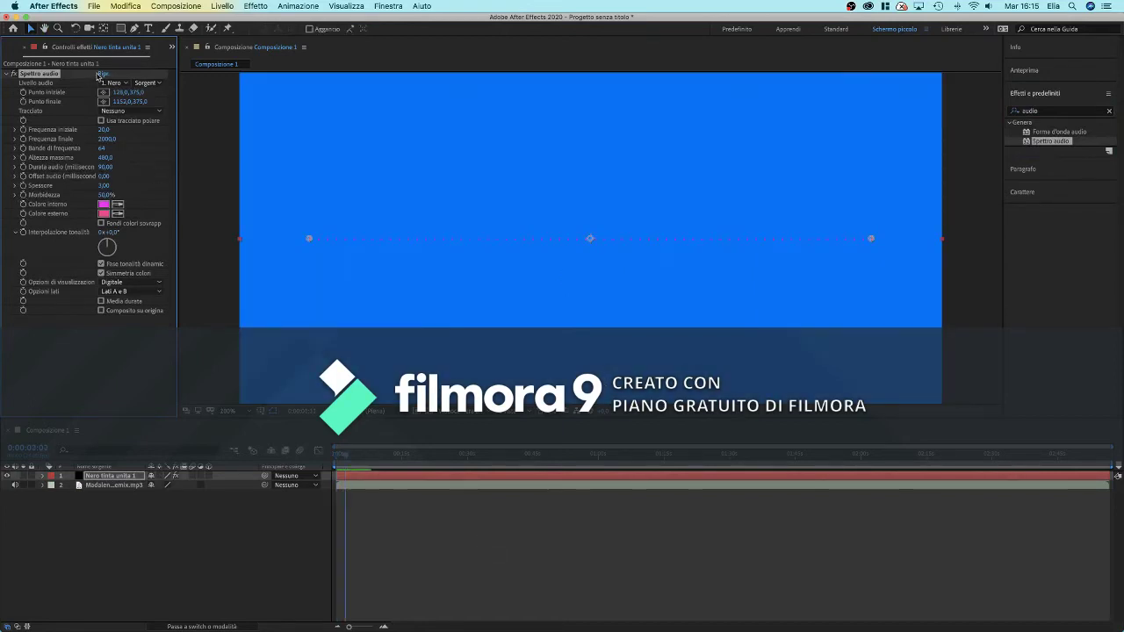
- Set Spettro audio's Livello audio to the mp3 layer, preview it, and return to the start
left_click(114, 83)
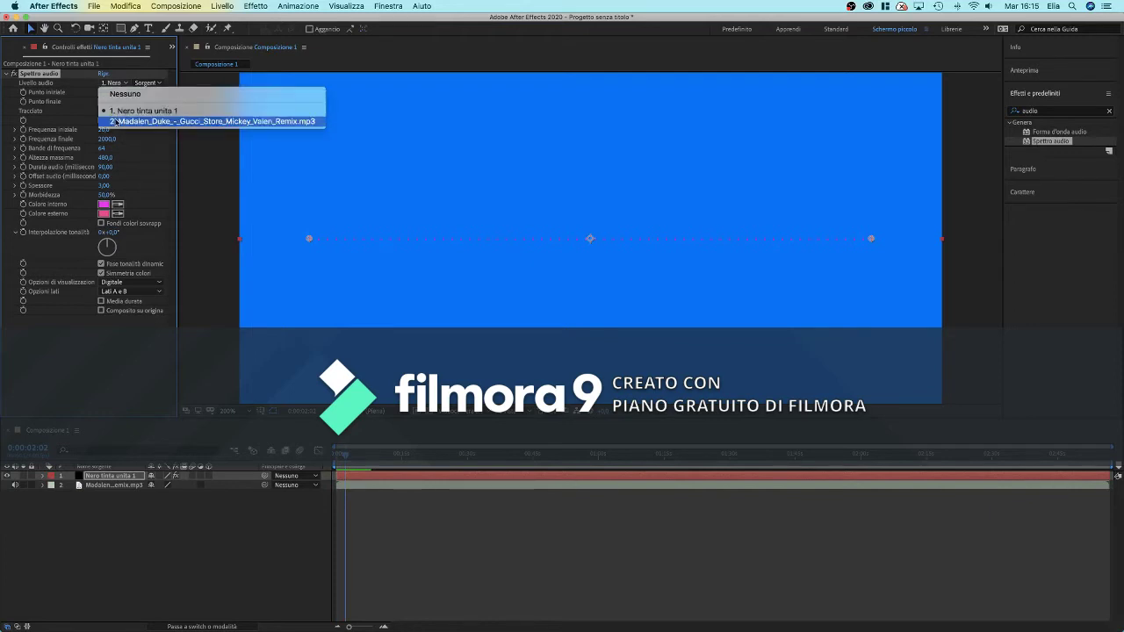
left_click(115, 121)
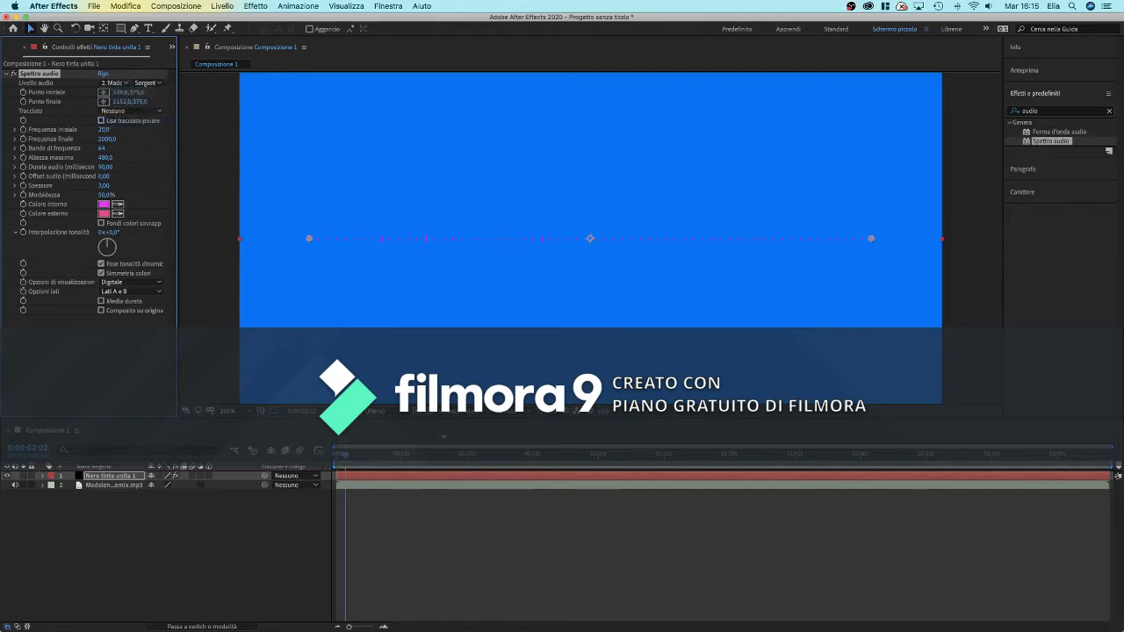
left_click_drag(346, 458, 337, 458)
key("space")
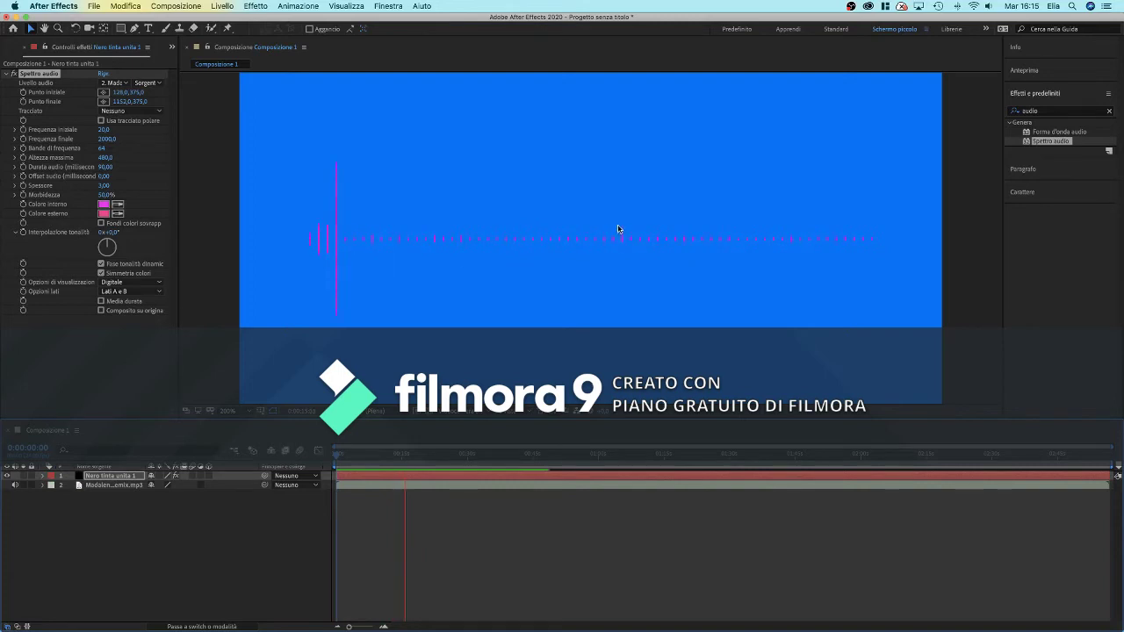
key("space")
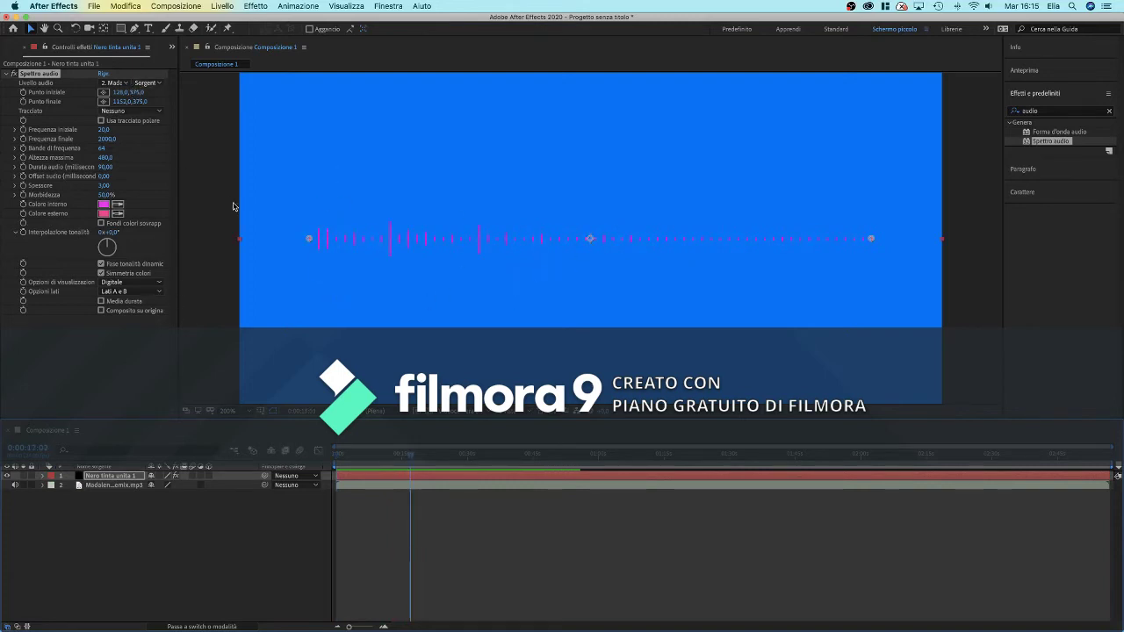
key("Page_Up")
left_click(348, 454)
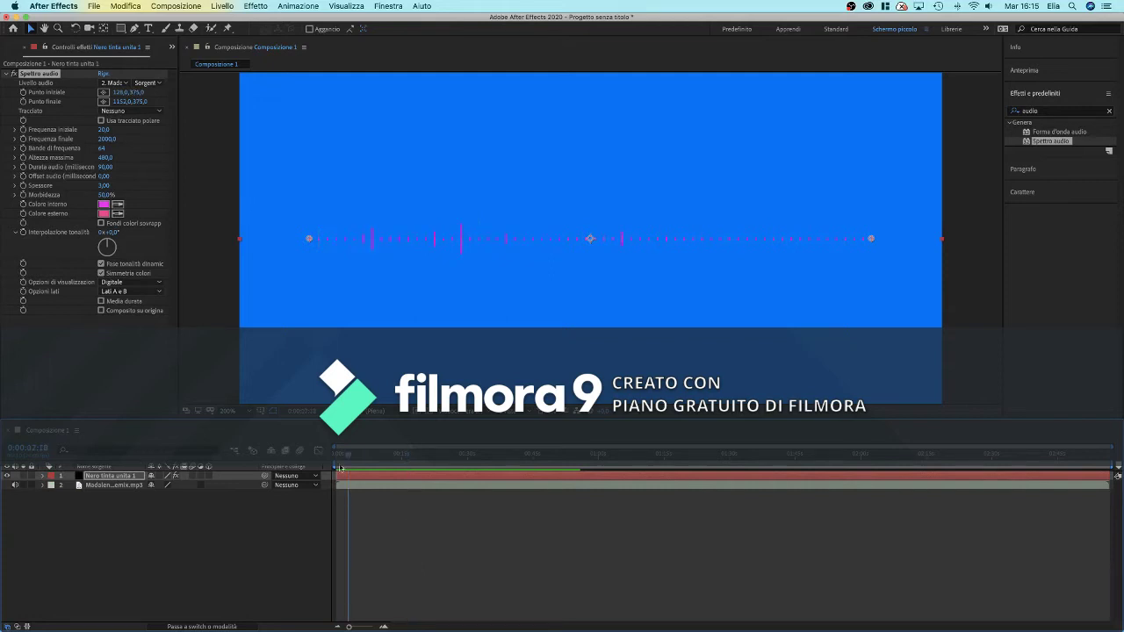
key("Home")
- Apply Effetto > Genera > Sfumatura a 4 colori and open its Colore 1 swatch
left_click(249, 7)
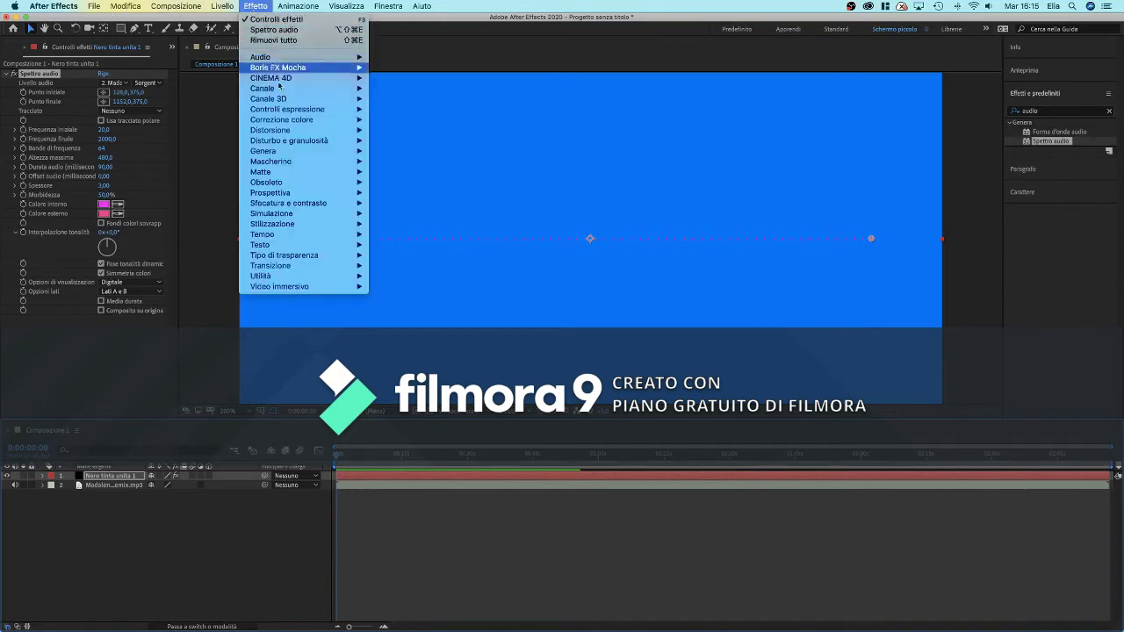
mouse_move(339, 154)
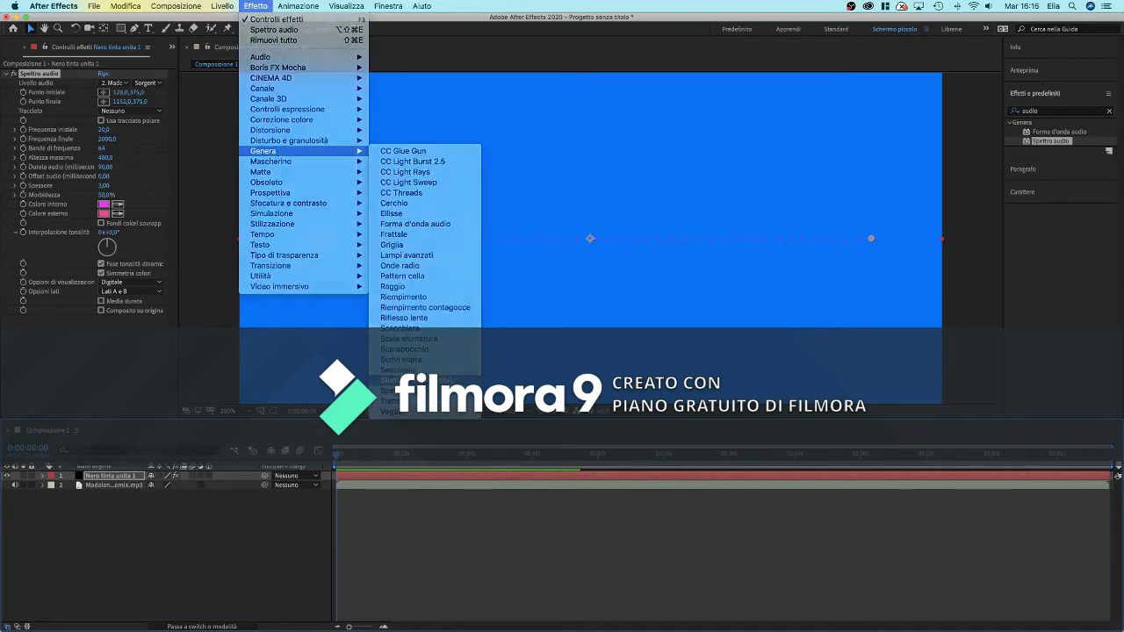
left_click(413, 380)
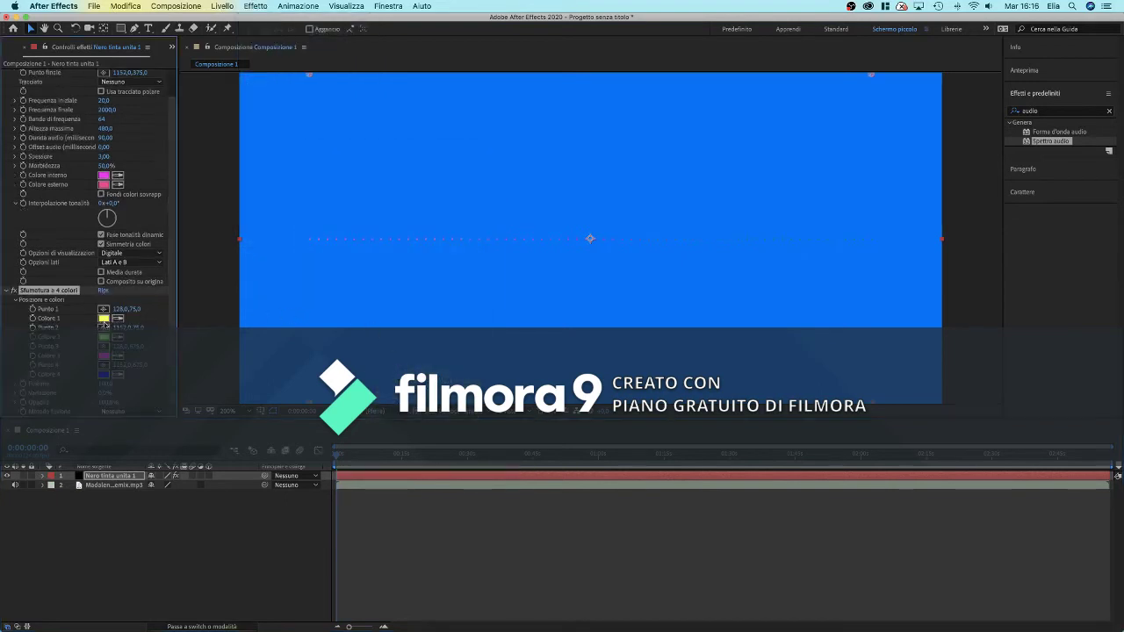
left_click(104, 318)
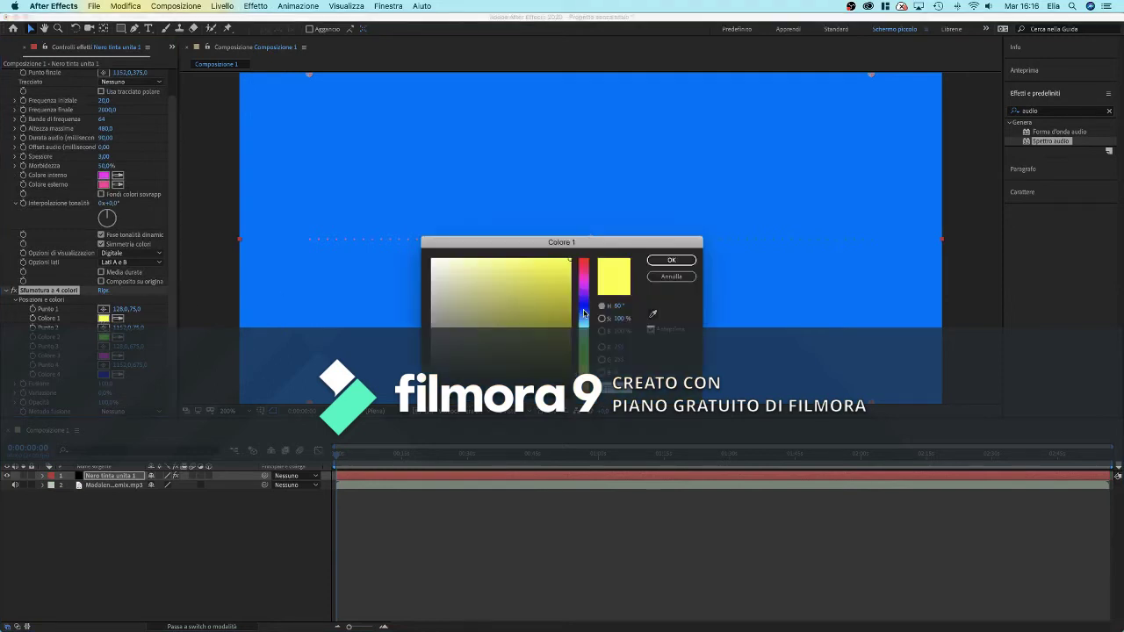
- Set the gradient's Colore 1 to purple and Colore 2 to magenta
left_click(583, 309)
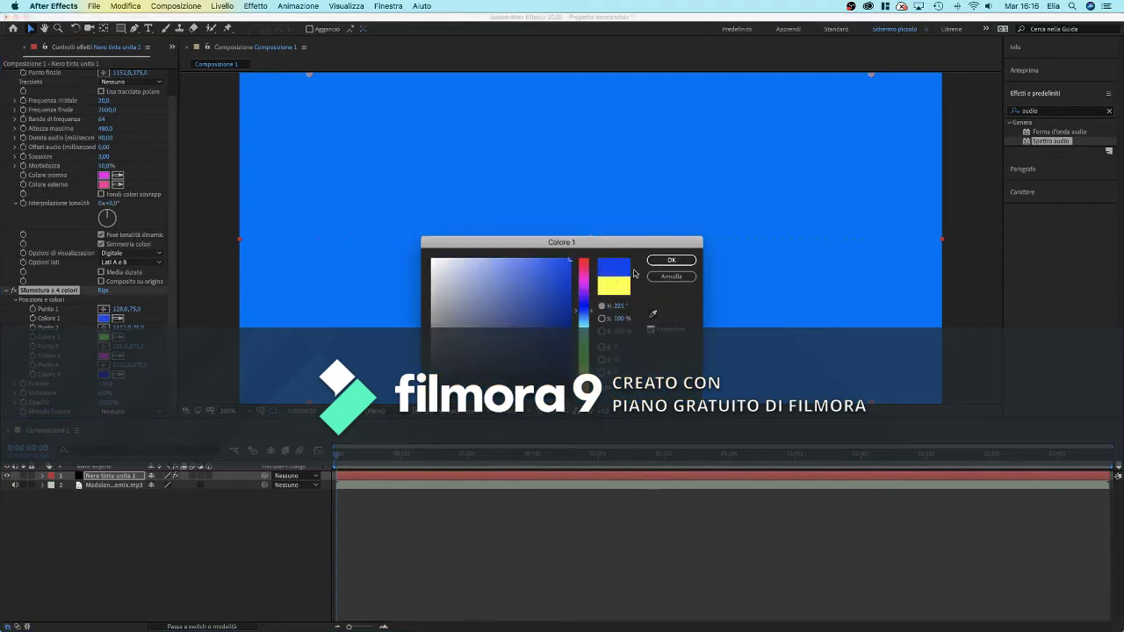
left_click(583, 294)
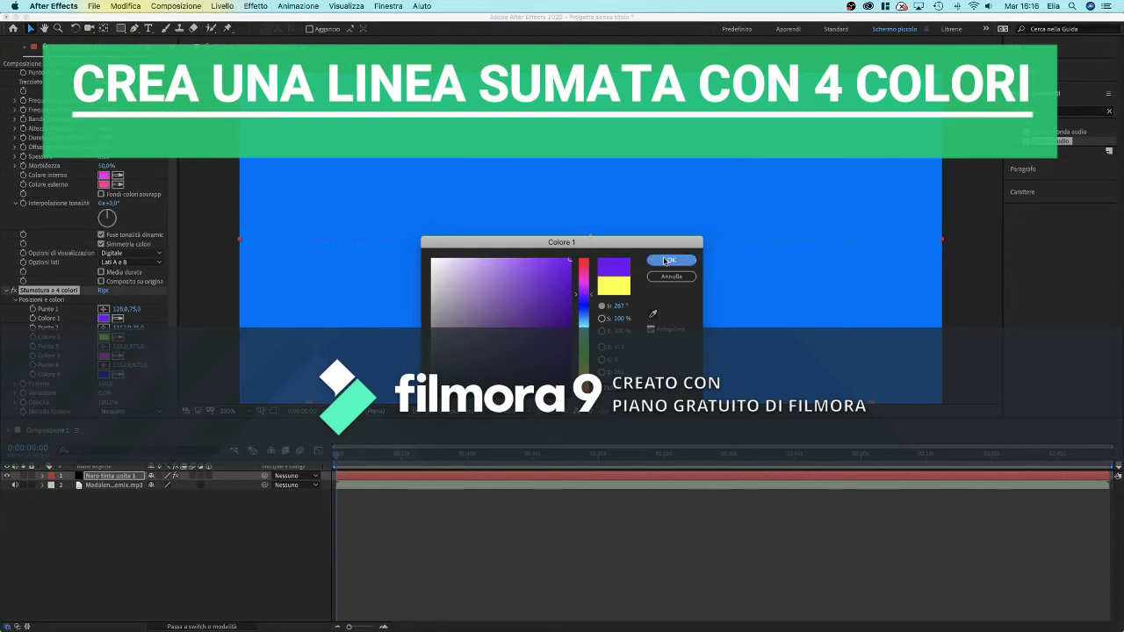
left_click(671, 260)
left_click(103, 337)
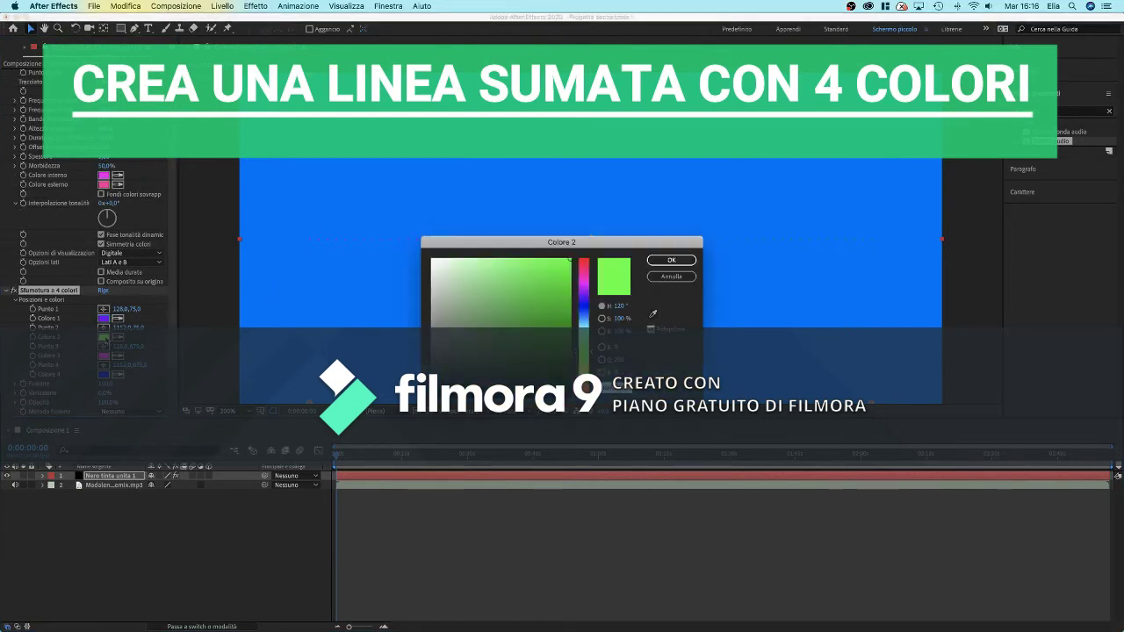
left_click(584, 286)
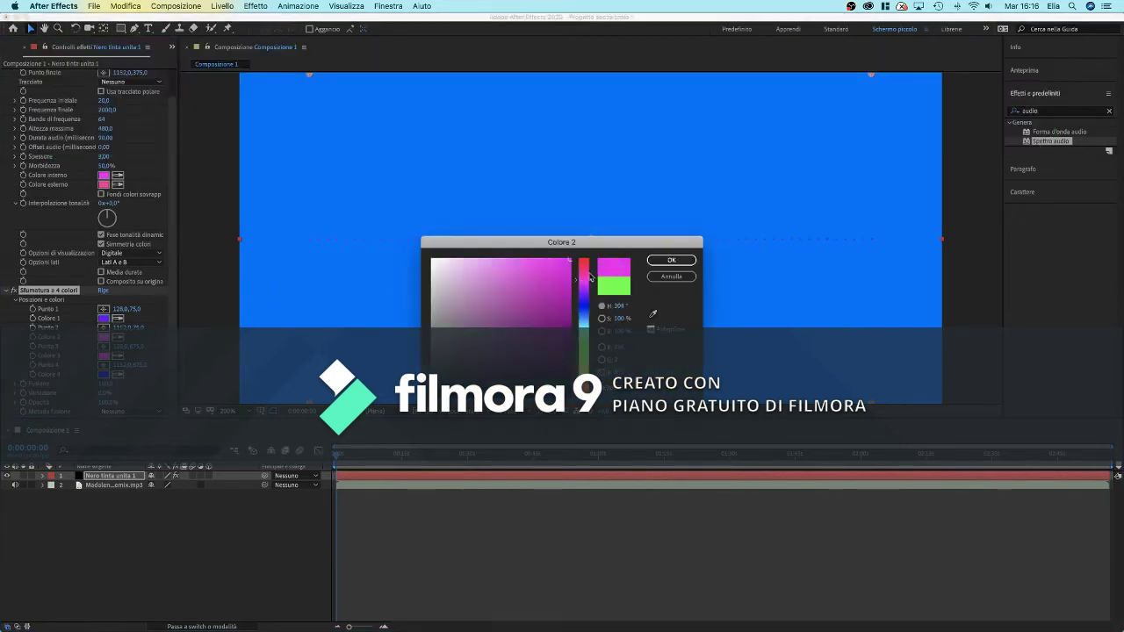
left_click(671, 260)
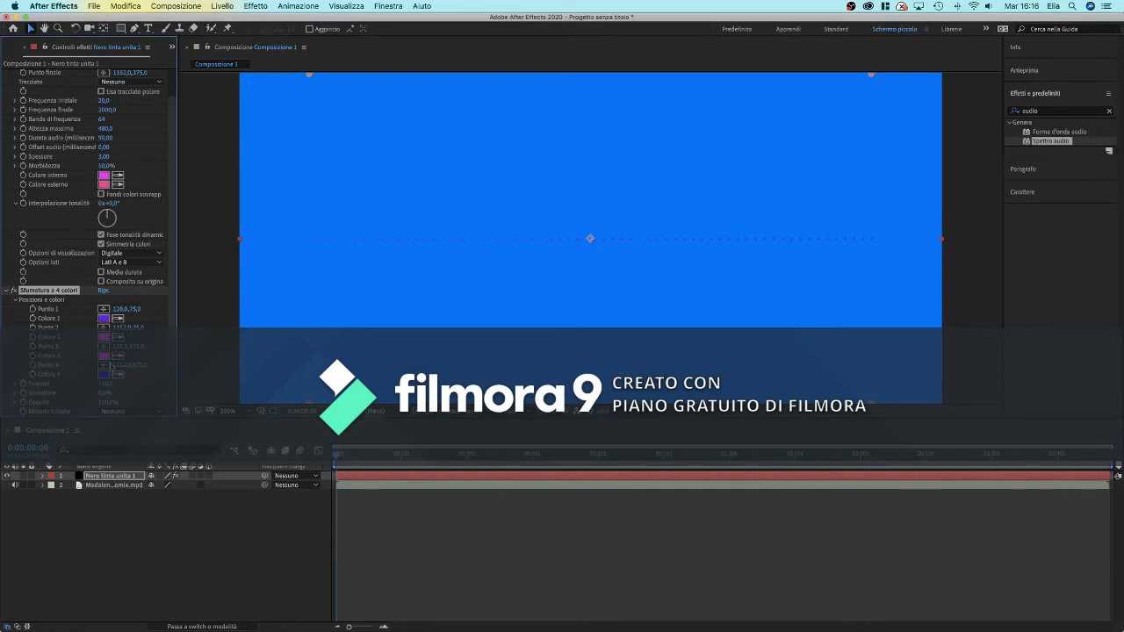
- Make Colore 3 blue, keep Colore 4 unchanged, and start a preview
left_click(104, 356)
left_click(585, 315)
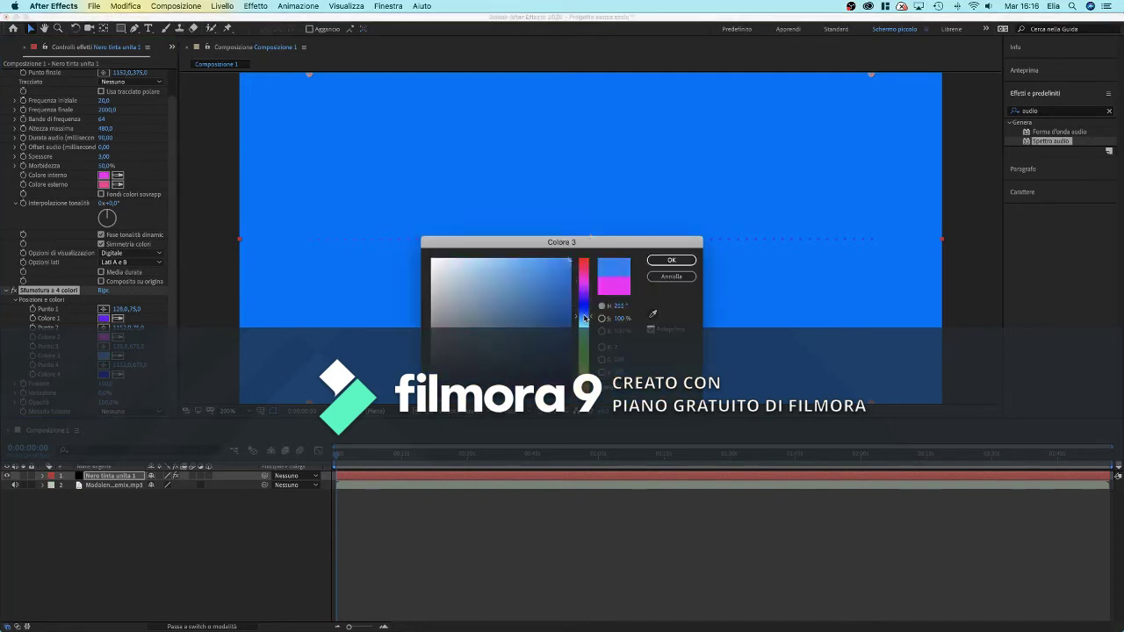
left_click(655, 259)
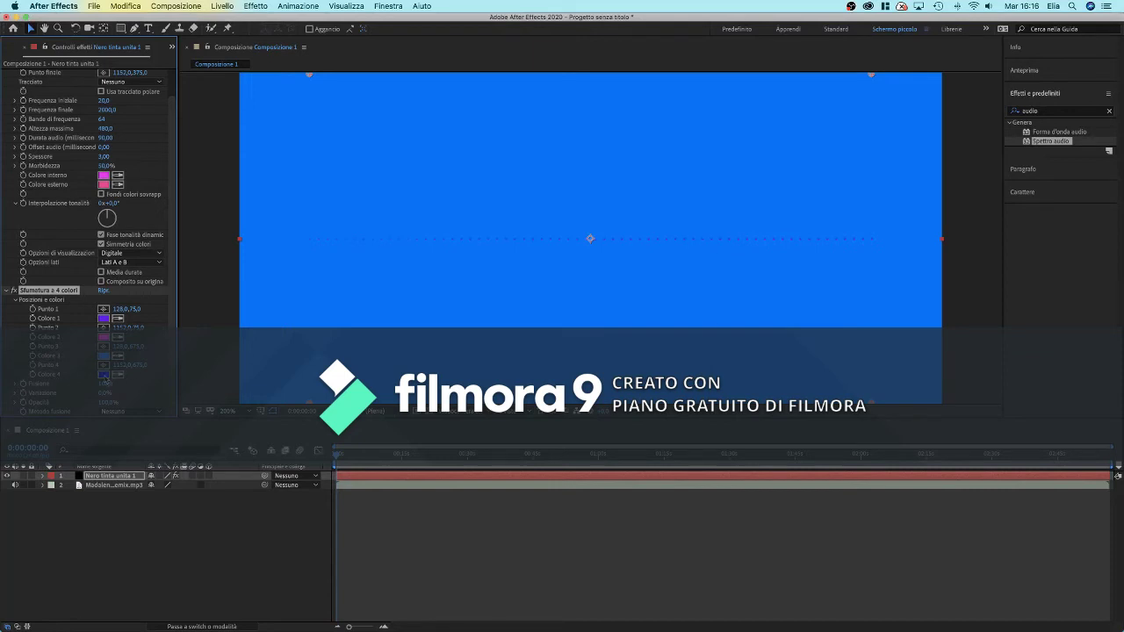
left_click(105, 375)
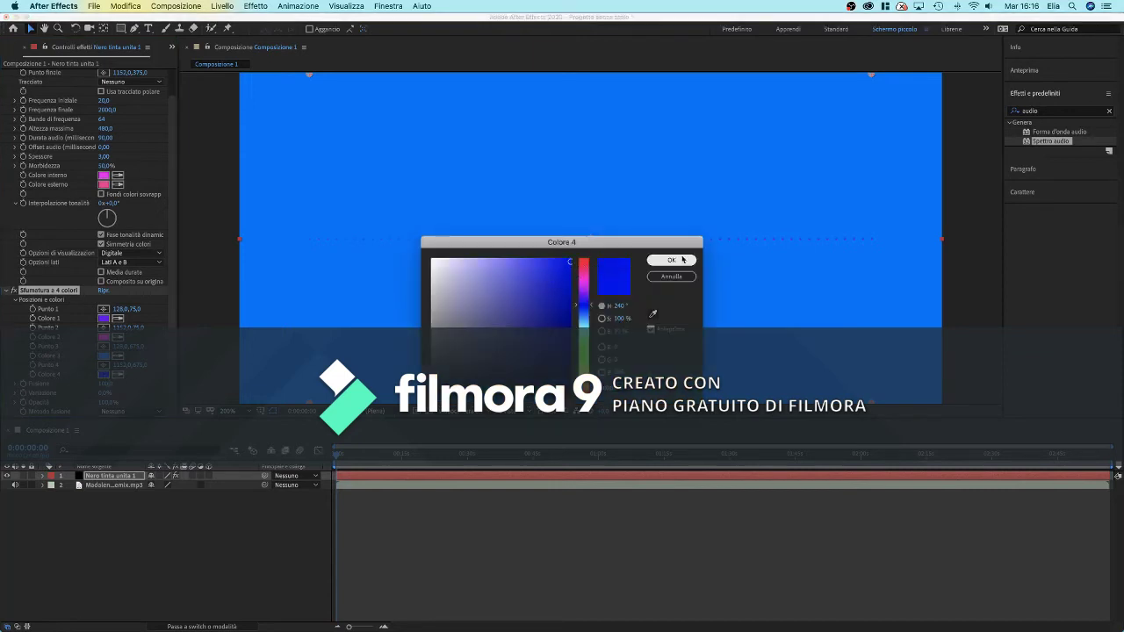
left_click(683, 260)
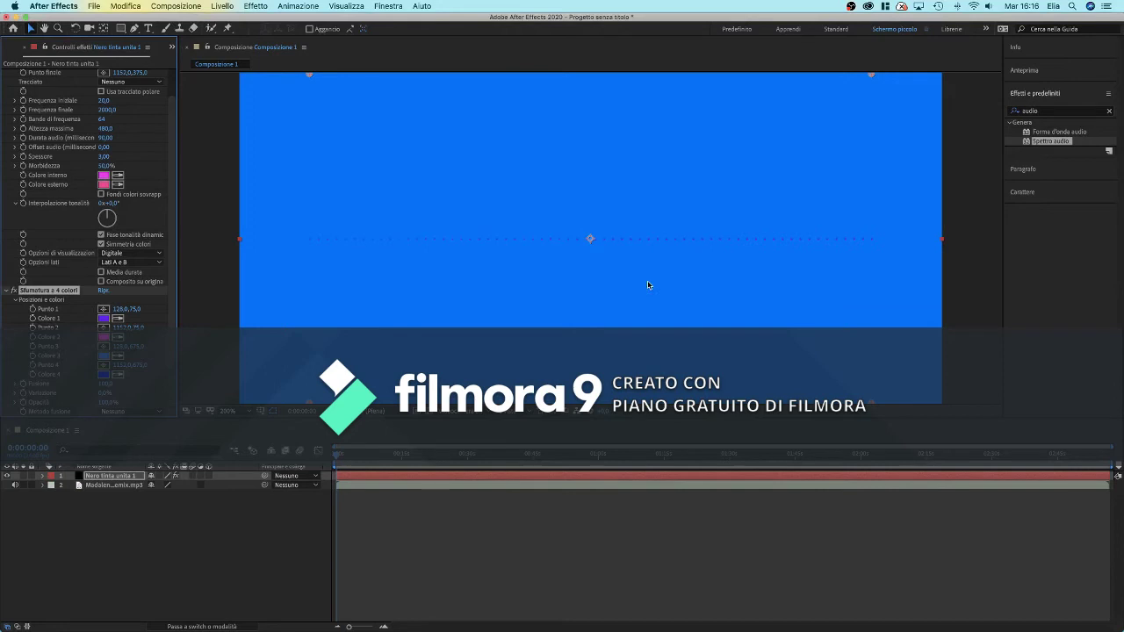
key("space")
key("space")
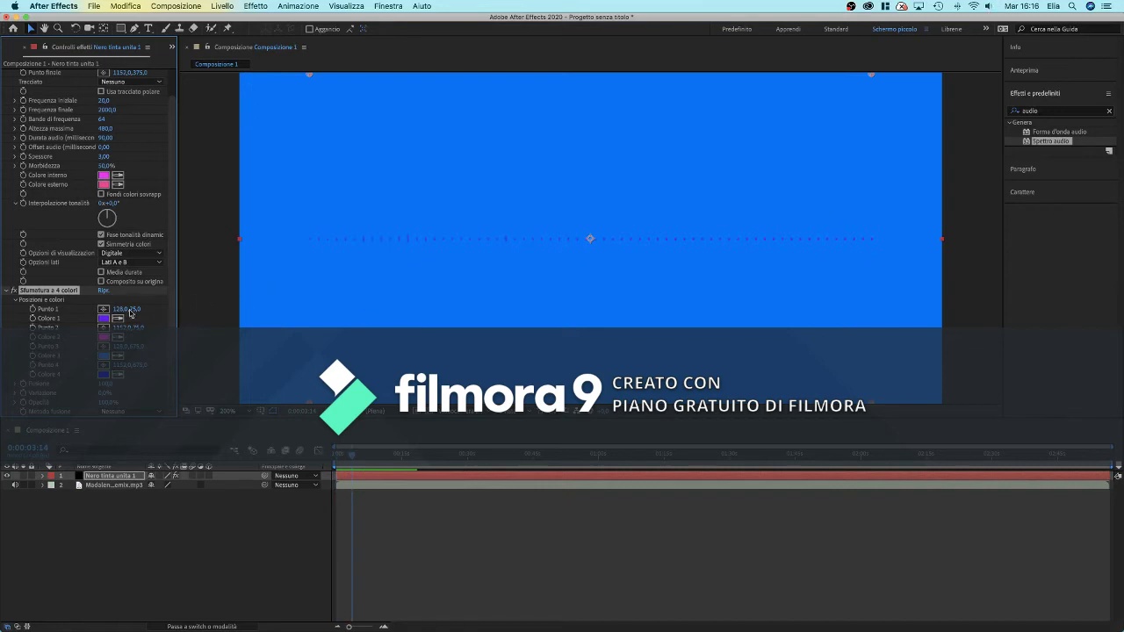
- Leave Colore 1 unchanged, then shift Colore 4 to purple and fine-tune its hue
left_click(103, 318)
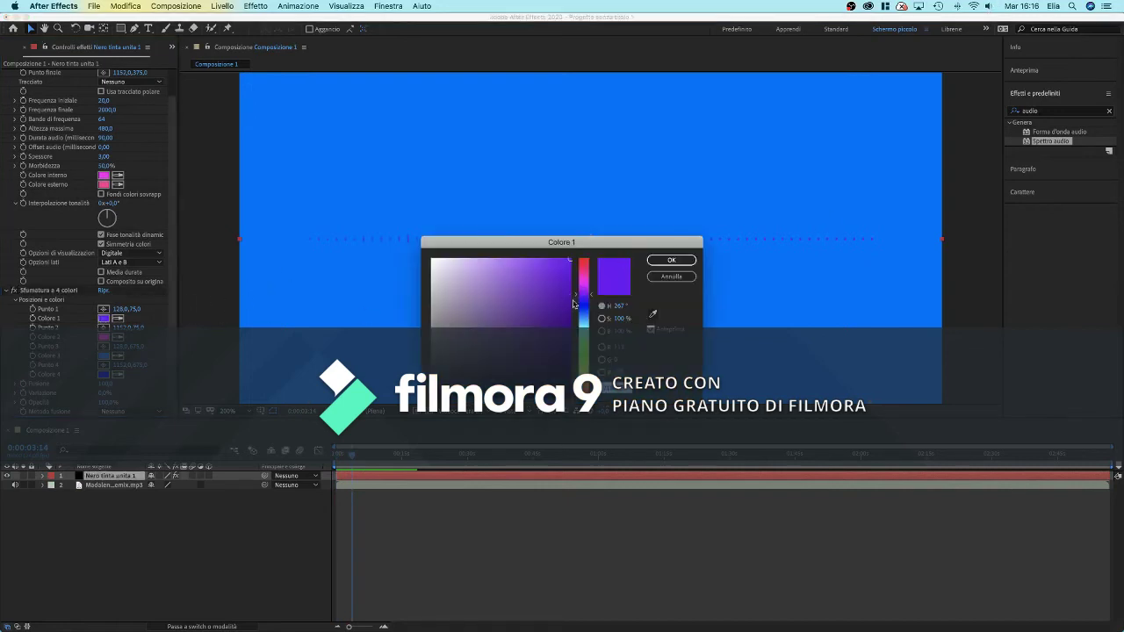
left_click(670, 260)
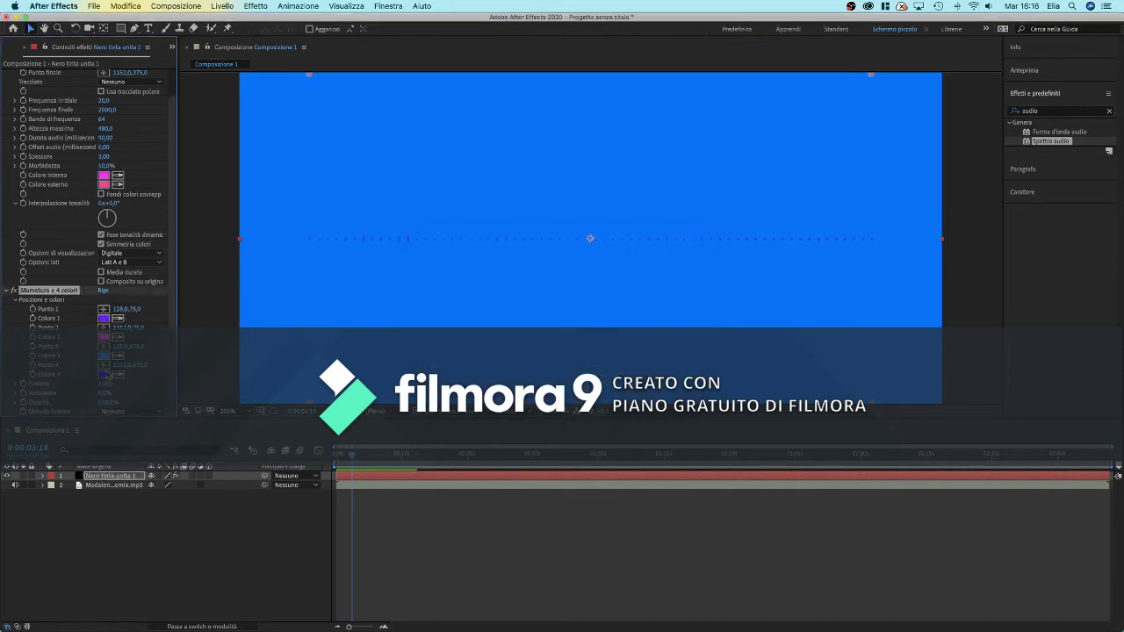
left_click(104, 374)
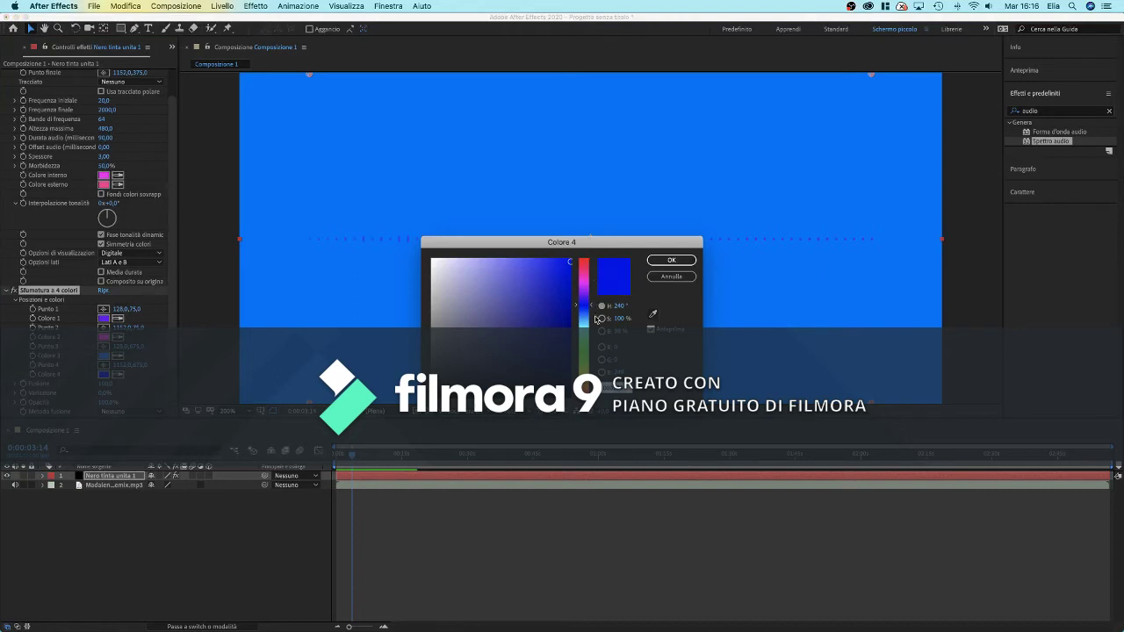
left_click(585, 294)
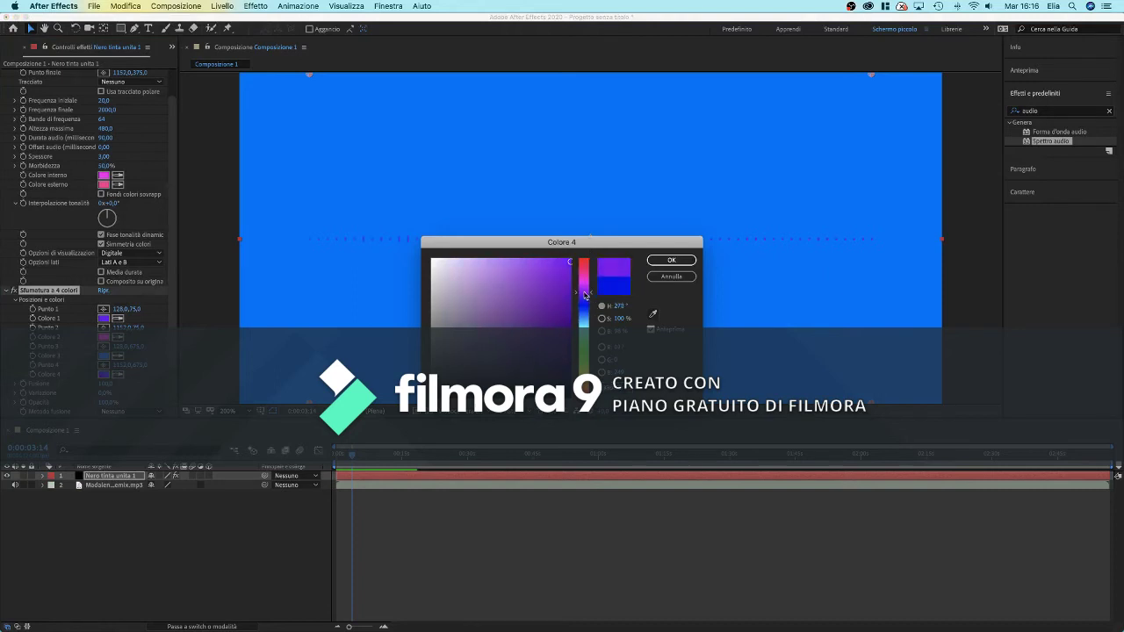
left_click(651, 262)
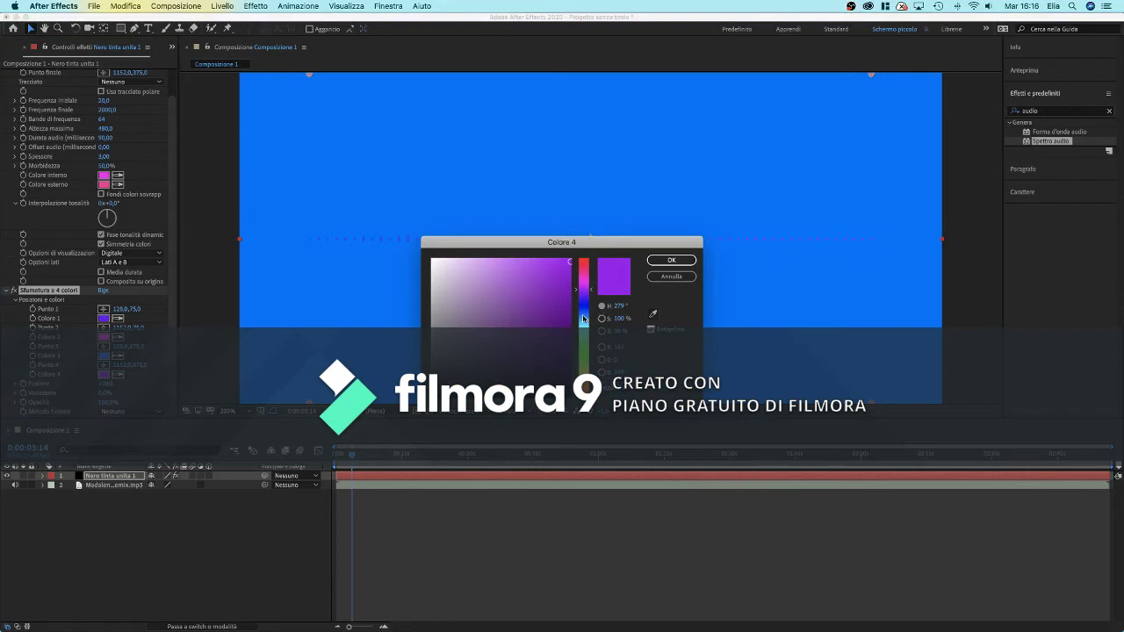
left_click(584, 317)
left_click(671, 260)
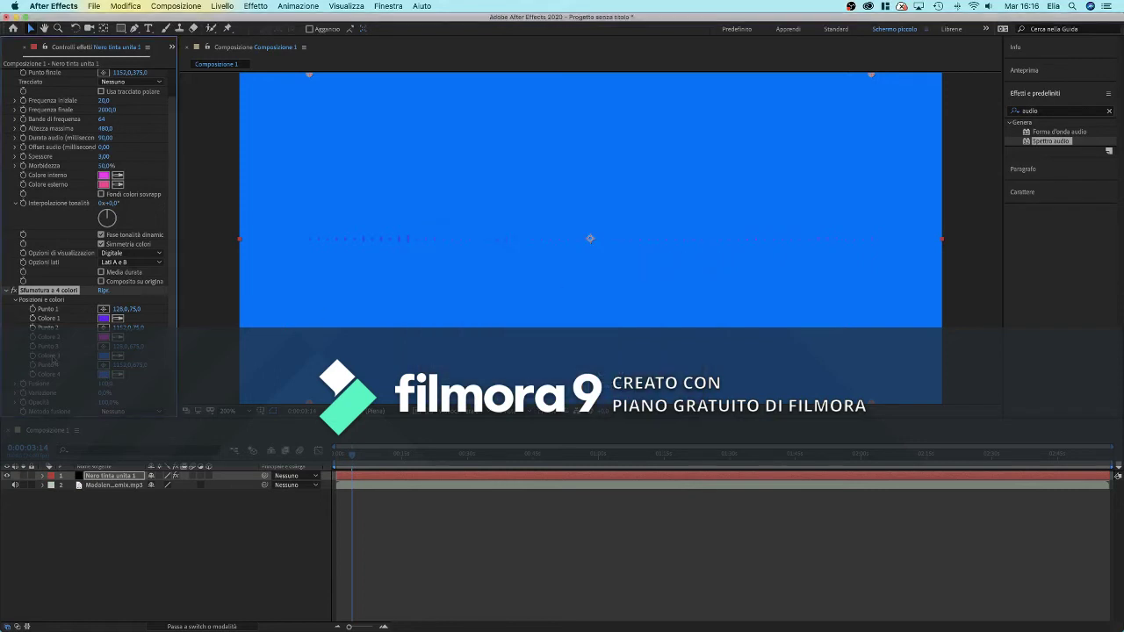
- Change Colore 3 to a deeper blue, Colore 2 to purple, and Colore 1 to magenta
left_click(107, 356)
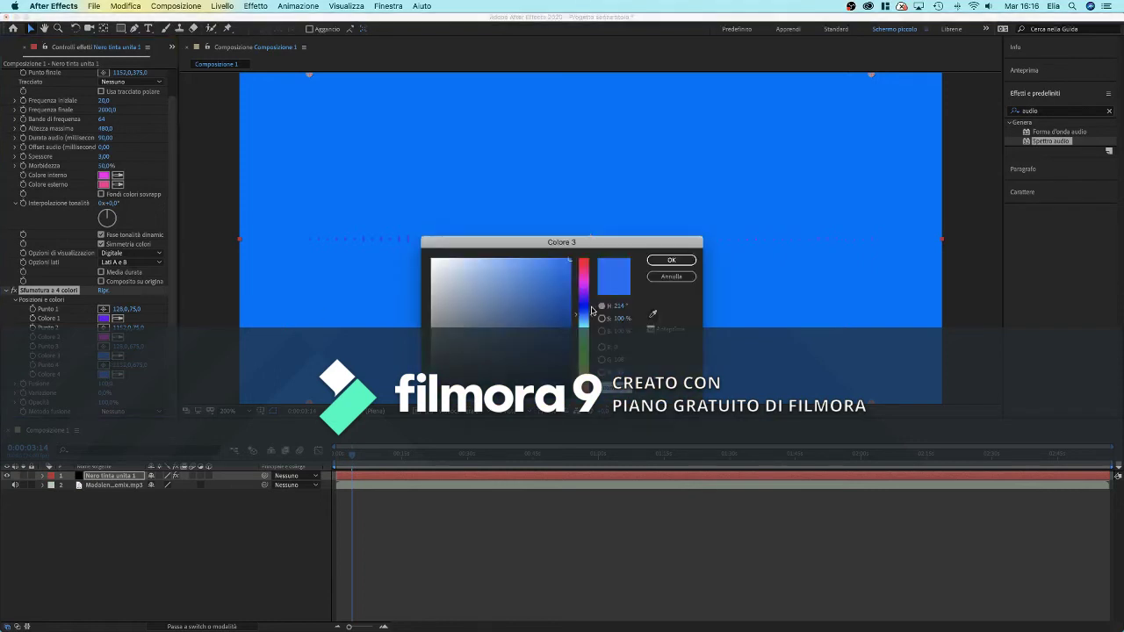
left_click(584, 314)
left_click(671, 260)
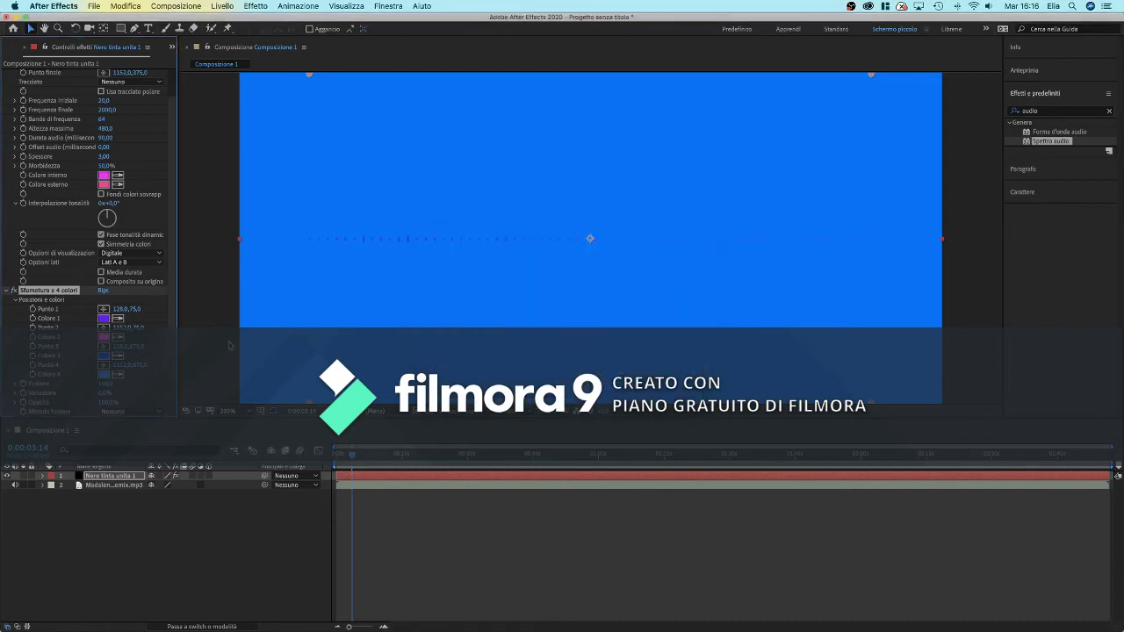
left_click(104, 338)
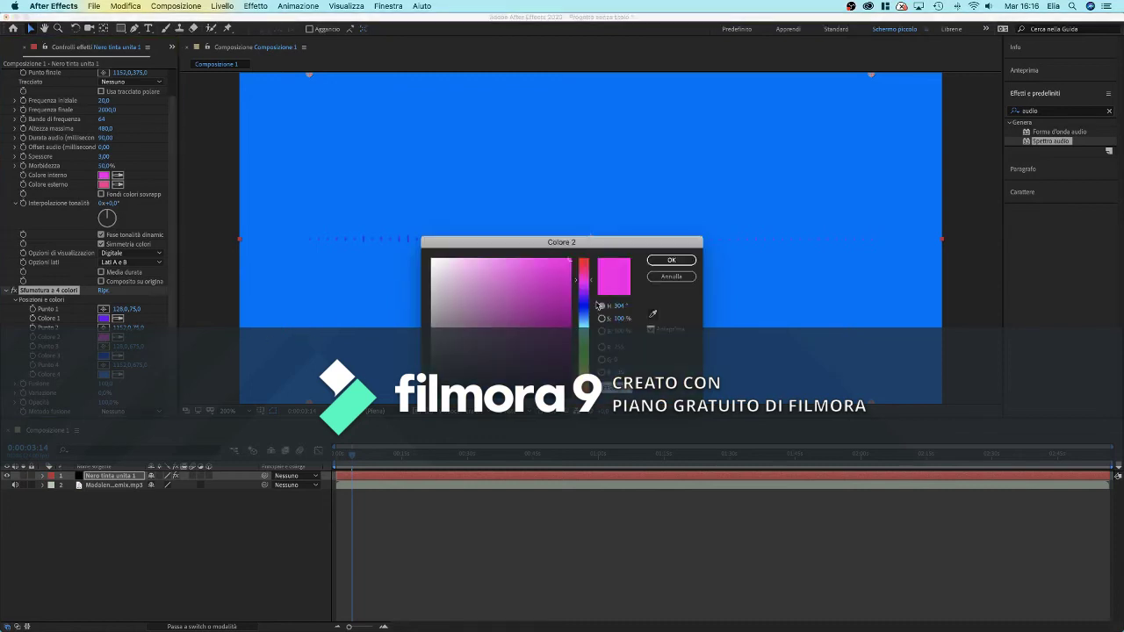
left_click(584, 296)
left_click(671, 260)
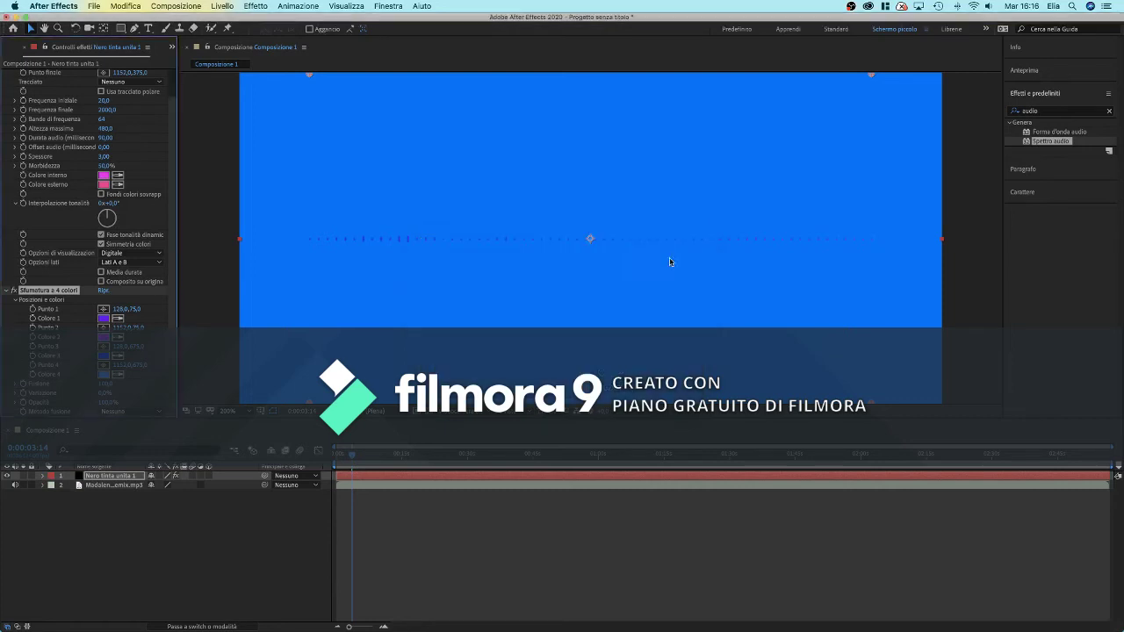
left_click(103, 318)
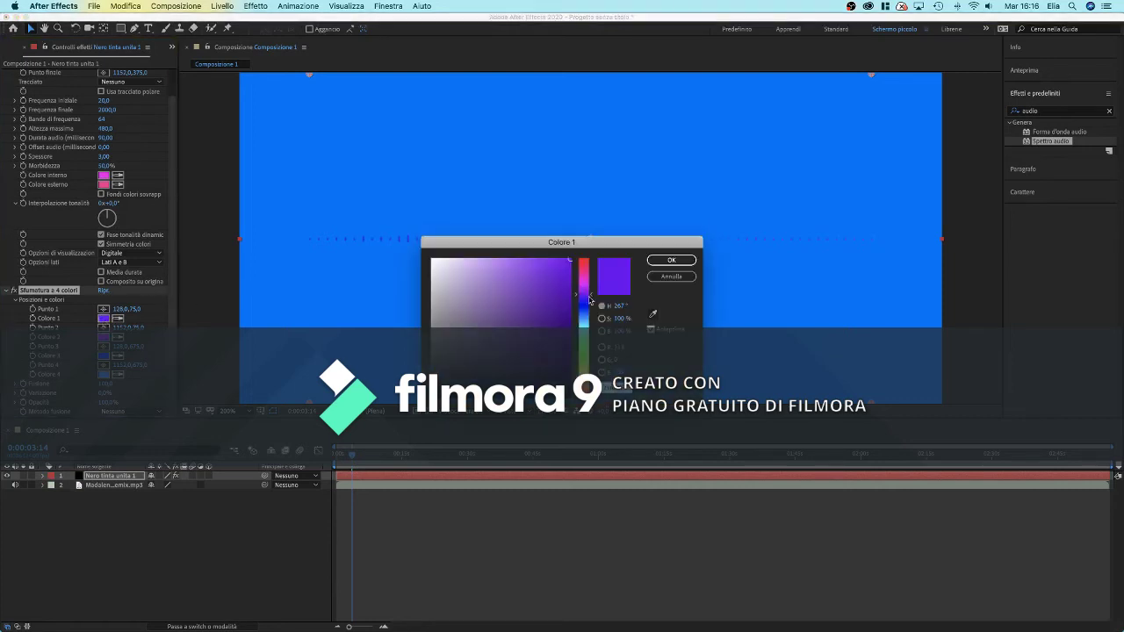
left_click(584, 279)
left_click(671, 260)
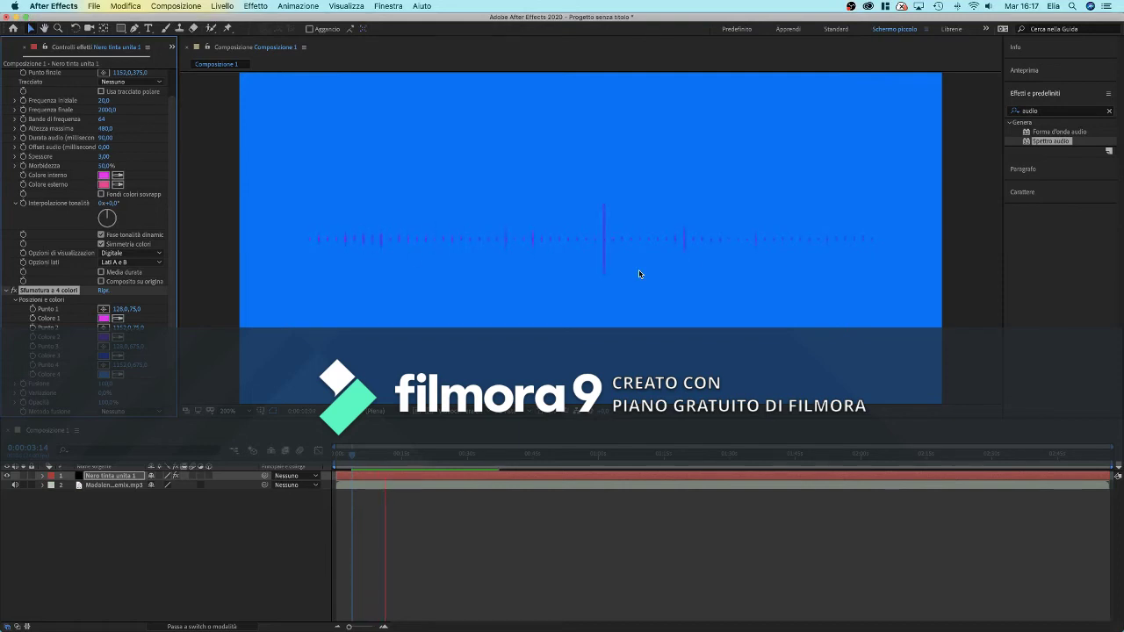
- Restart the preview from 0:00:00:00 to watch the purple-tinted spectrum bars react to the music
key("space")
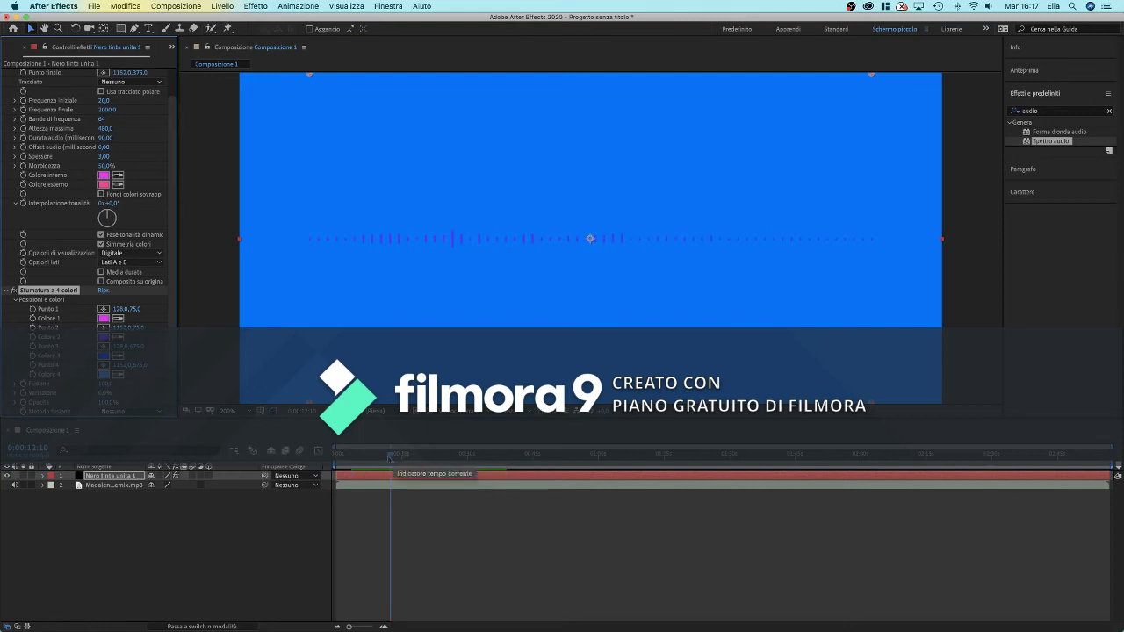
left_click_drag(403, 453, 336, 454)
key("space")
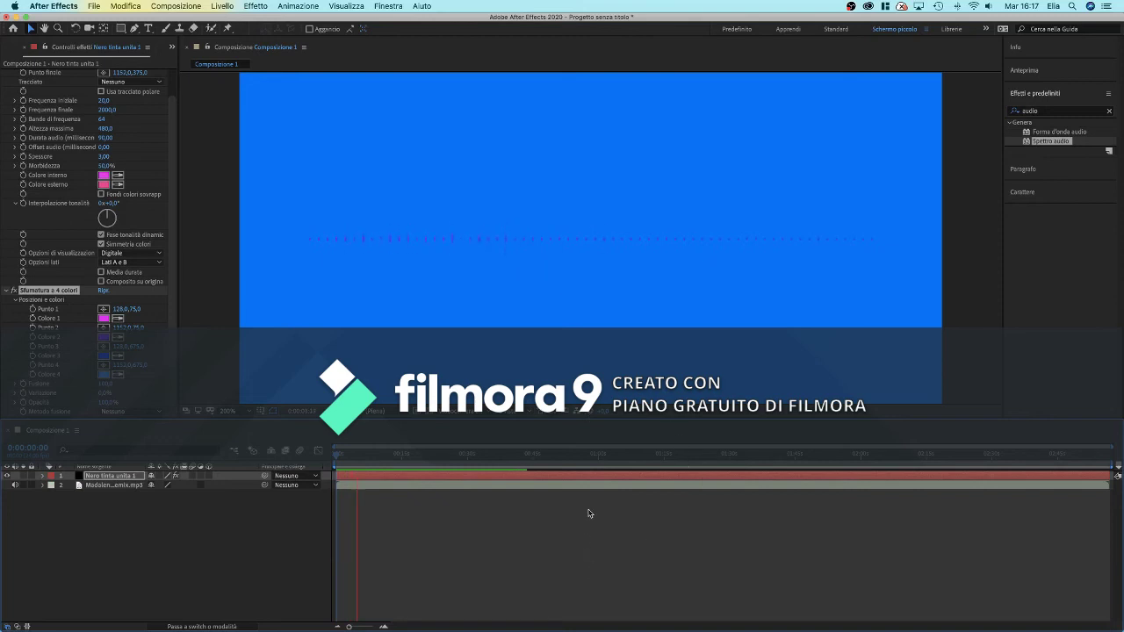
scroll(585, 244, "down", 2)
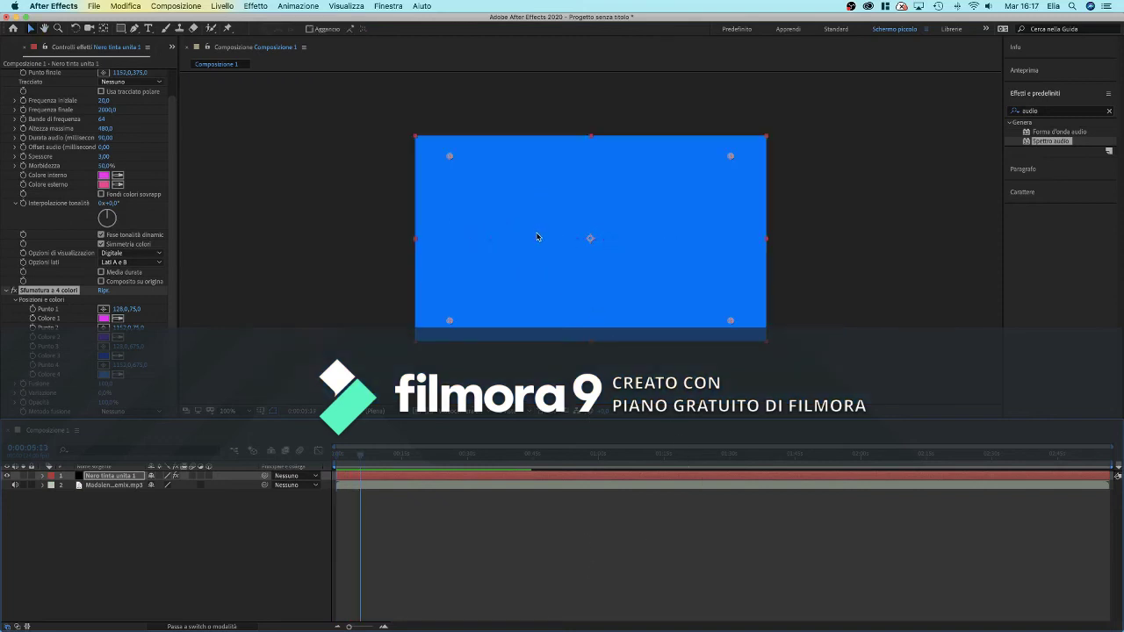
key("space")
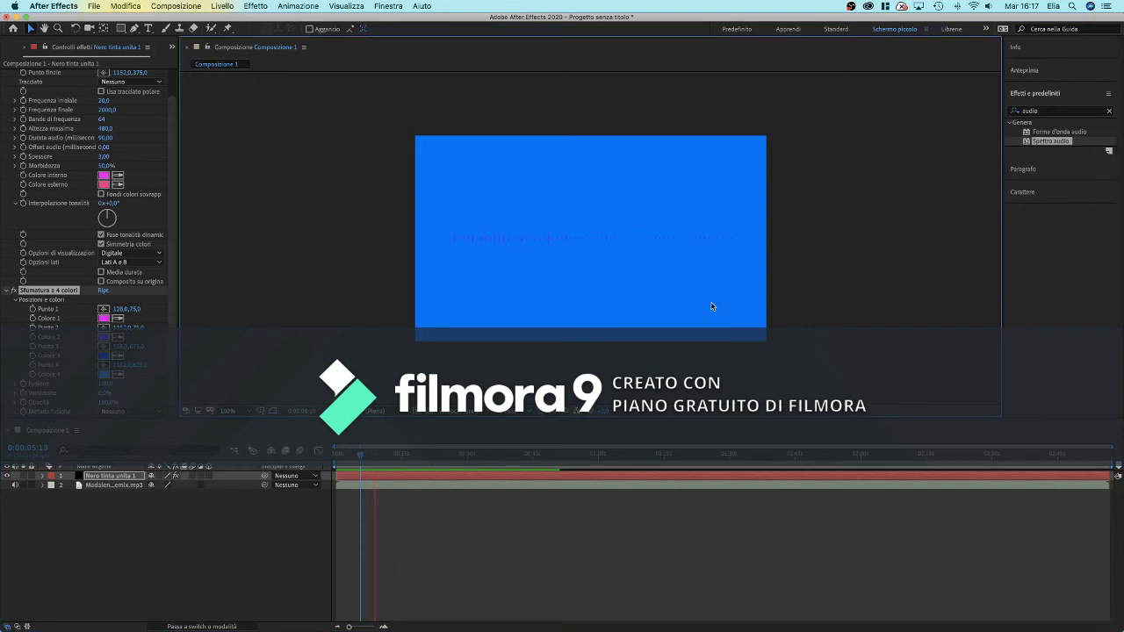
key("space")
key("period")
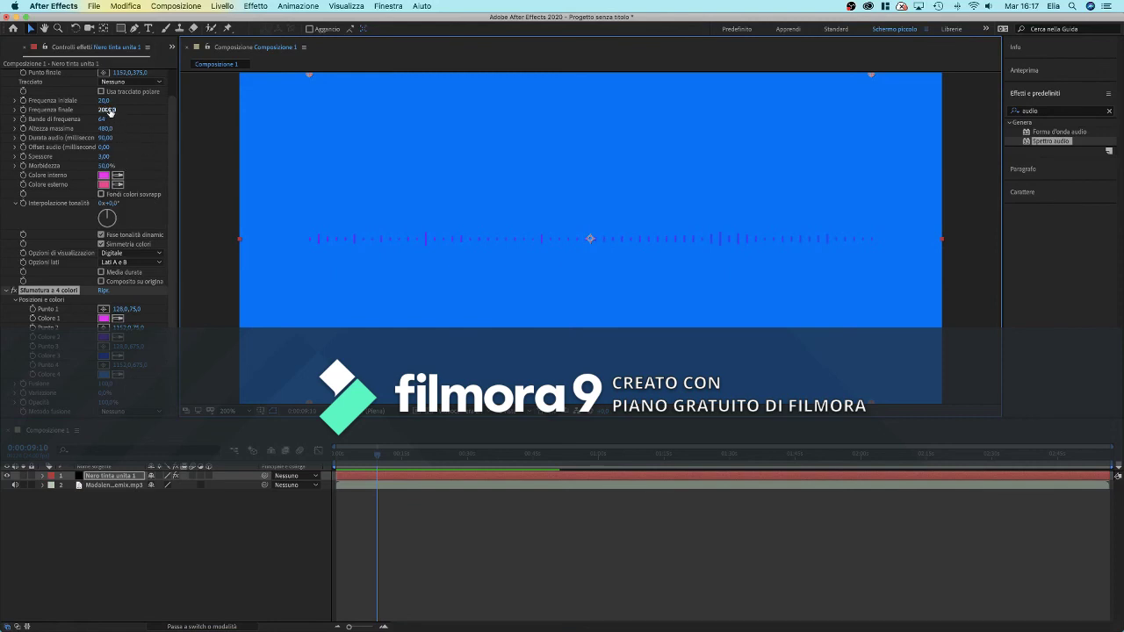
- Change Spettro audio's Frequenza finale from 2000,0 to 1,0
left_click(107, 110)
type("1")
key("Return")
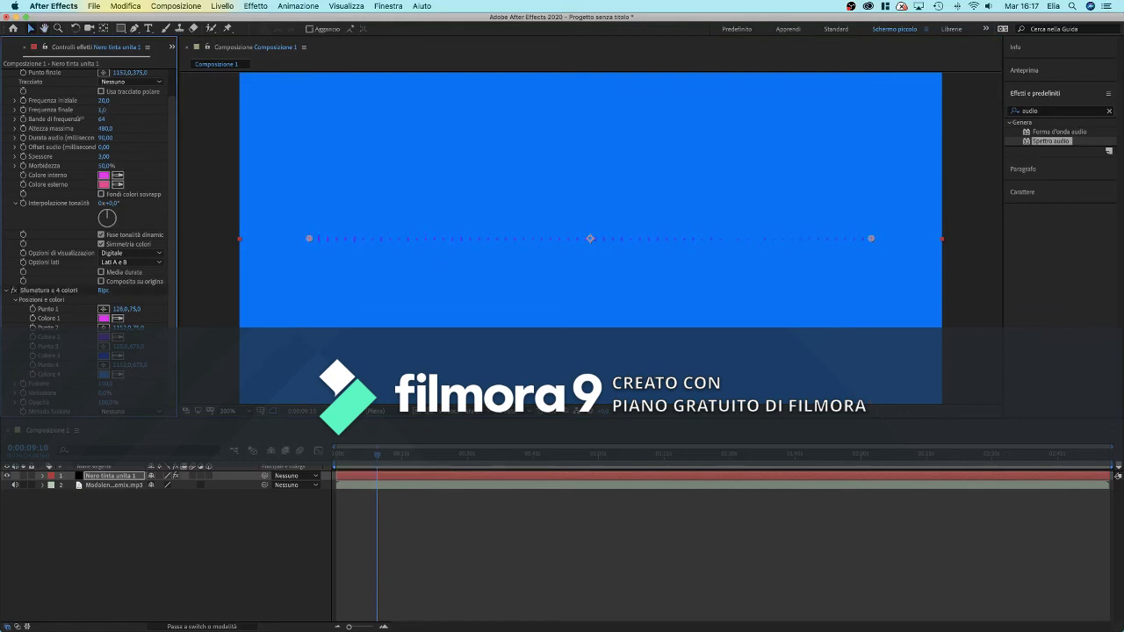